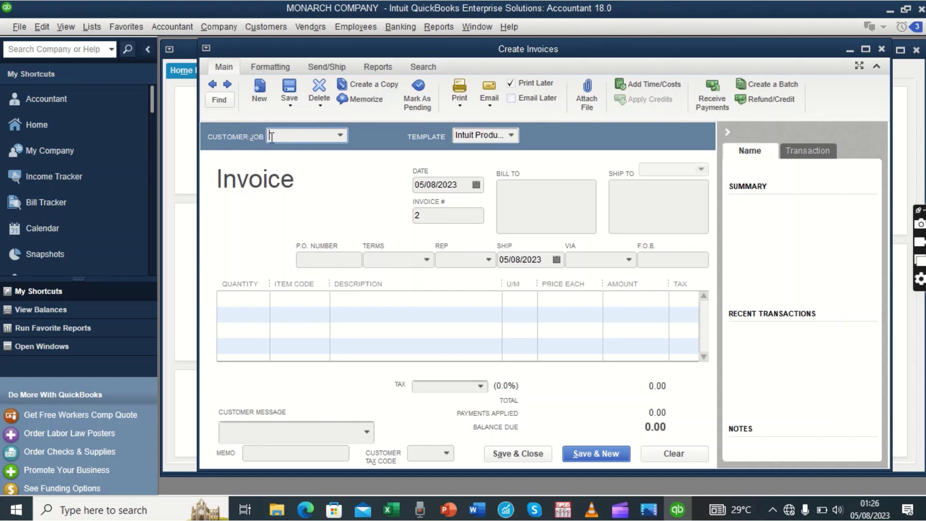
Add a new customer to the invoice's Customer:Job field, entering only the customer's name, and save the record
click(343, 135)
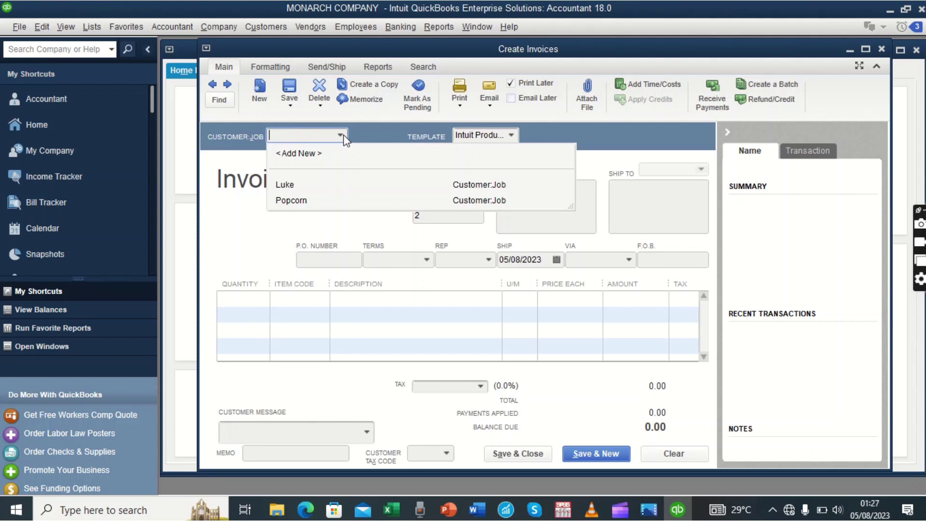
click(342, 133)
click(342, 135)
click(309, 154)
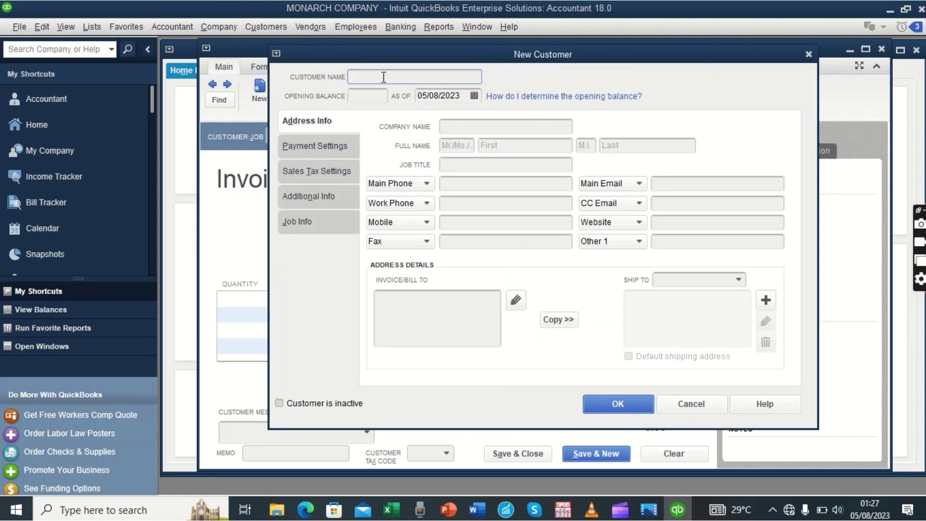
text(James)
click(628, 404)
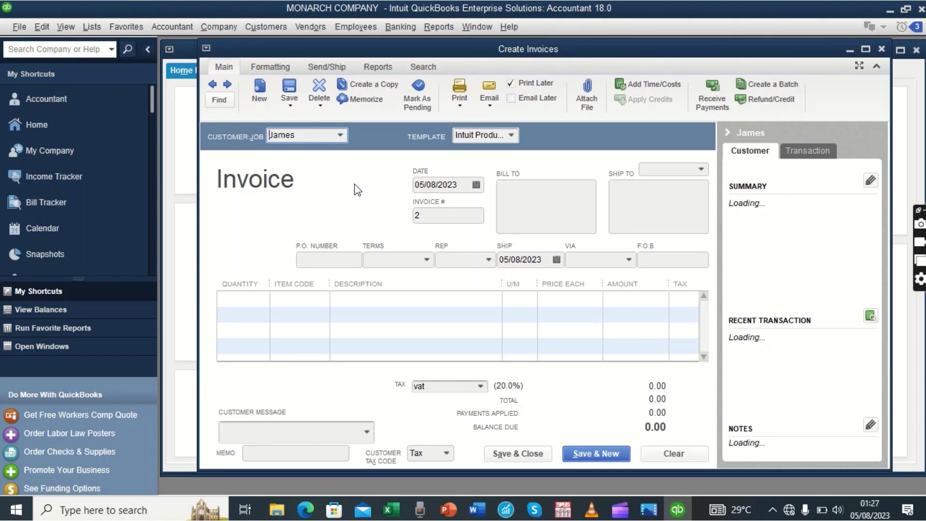
Date the invoice 05/08/2023 and fill its first line with a quantity of 10 of the item beer
click(476, 185)
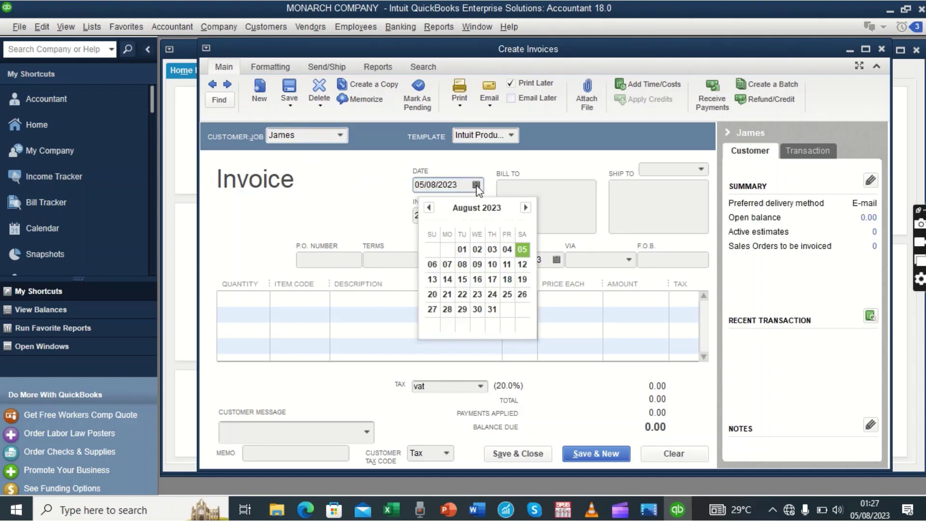
click(522, 249)
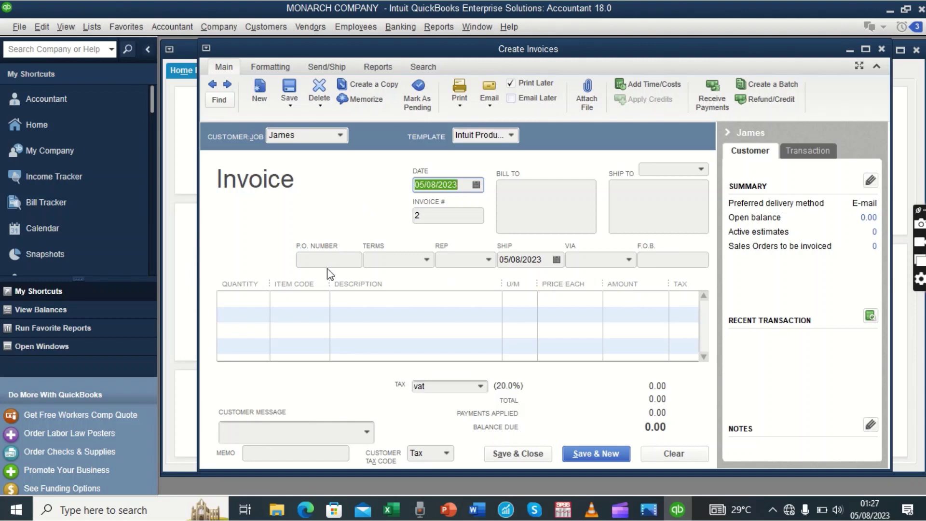
click(257, 299)
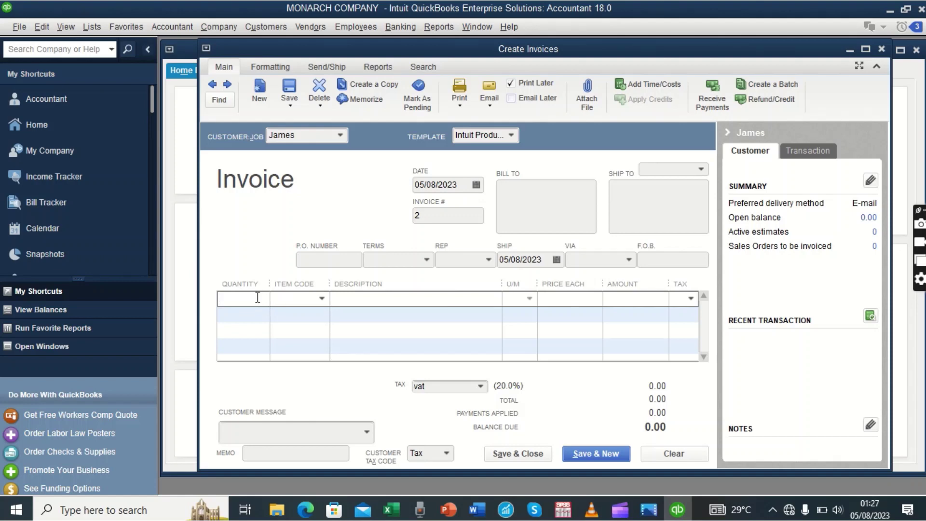
text(10)
click(321, 299)
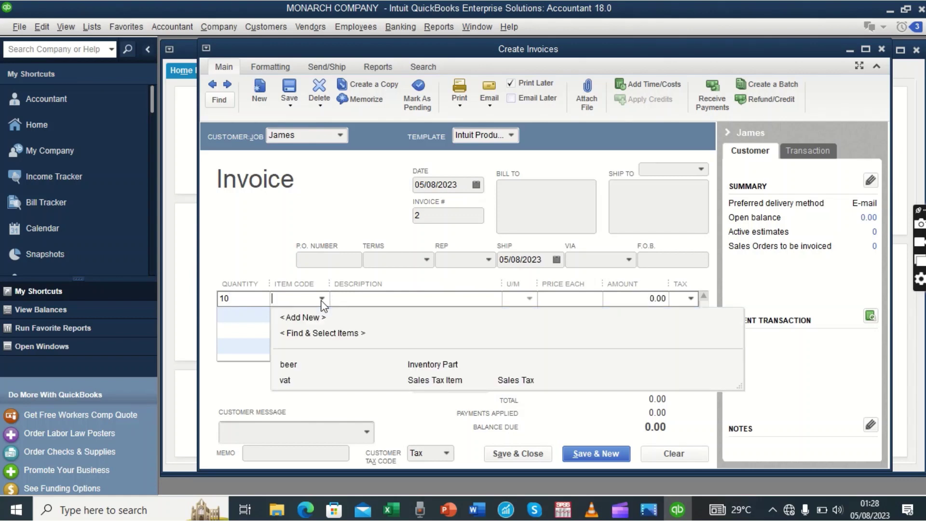
click(288, 363)
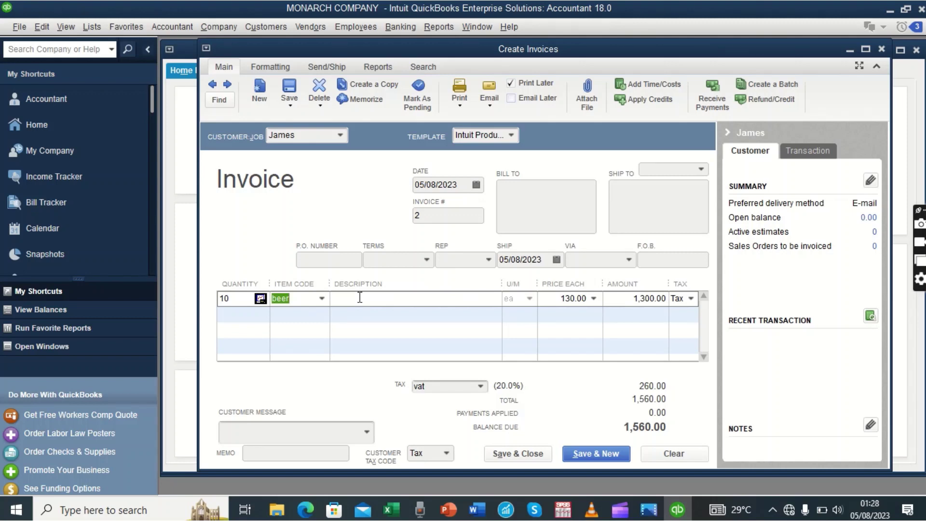
click(299, 298)
Enter quantity 20 on the second invoice line and start a new item of type Inventory Part for it
click(256, 312)
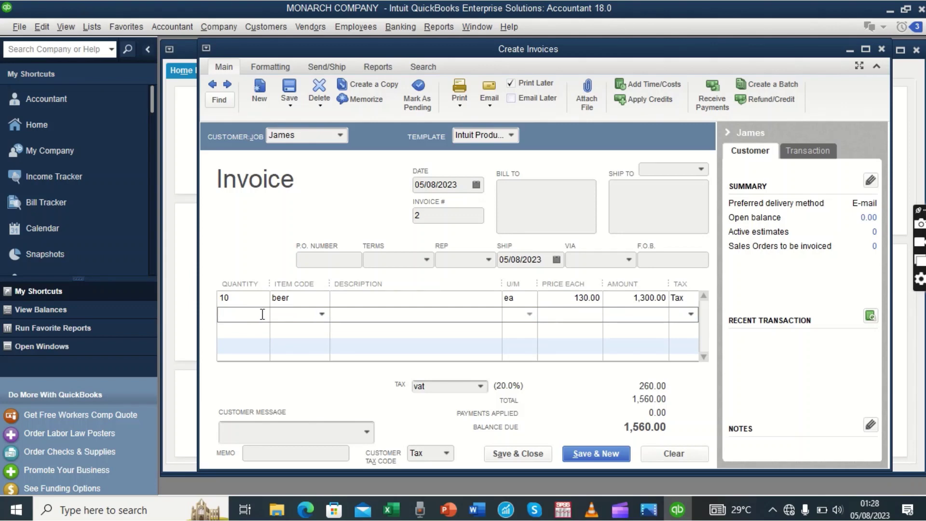
text(20)
click(322, 314)
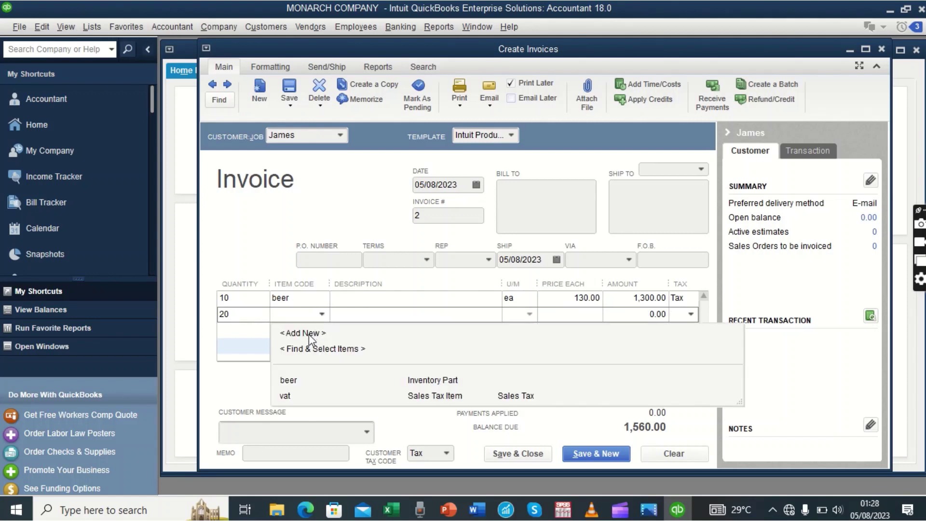
click(309, 334)
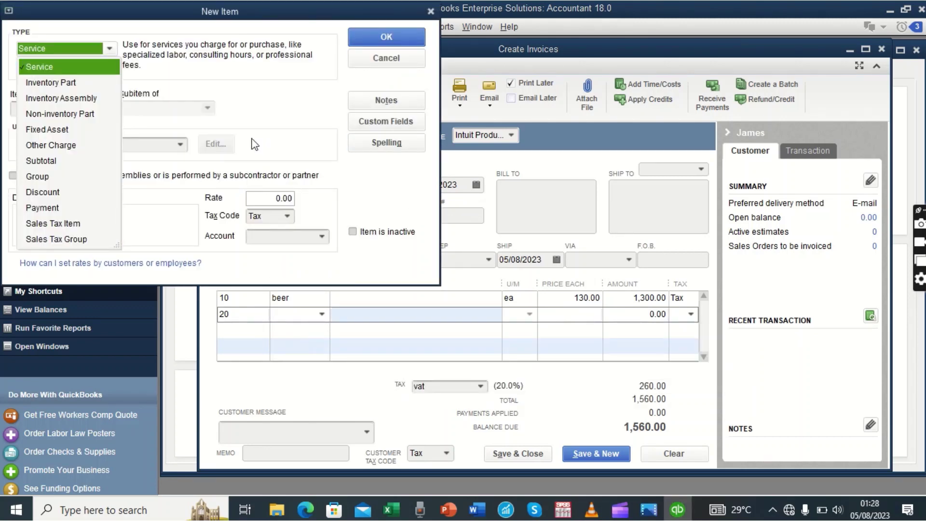
click(56, 83)
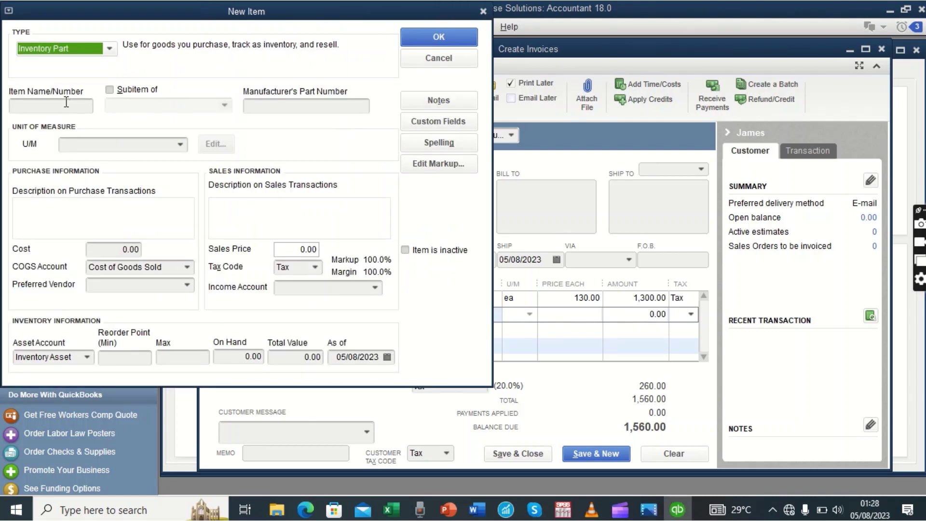
Name the new inventory part soda and enable Subitem of, leaving the parent item blank
click(66, 104)
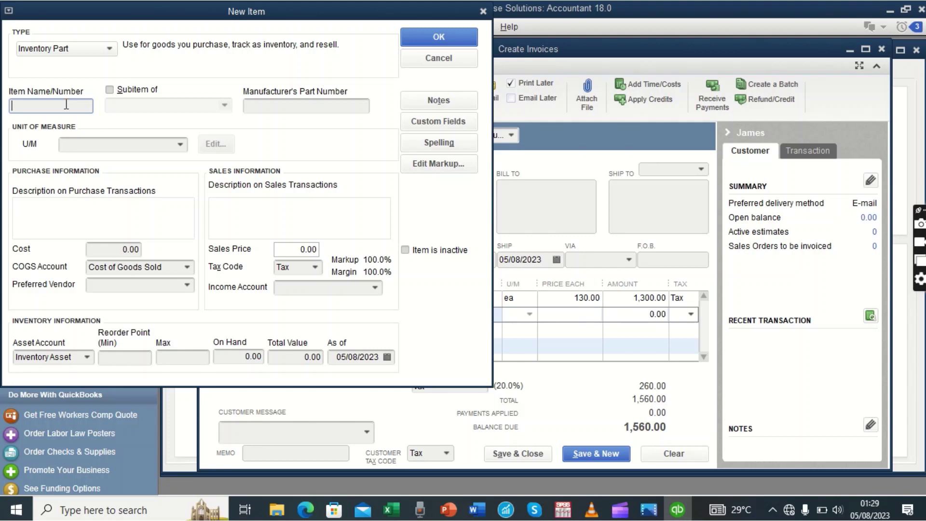
key(Tab)
key(space)
key(Tab)
text(os)
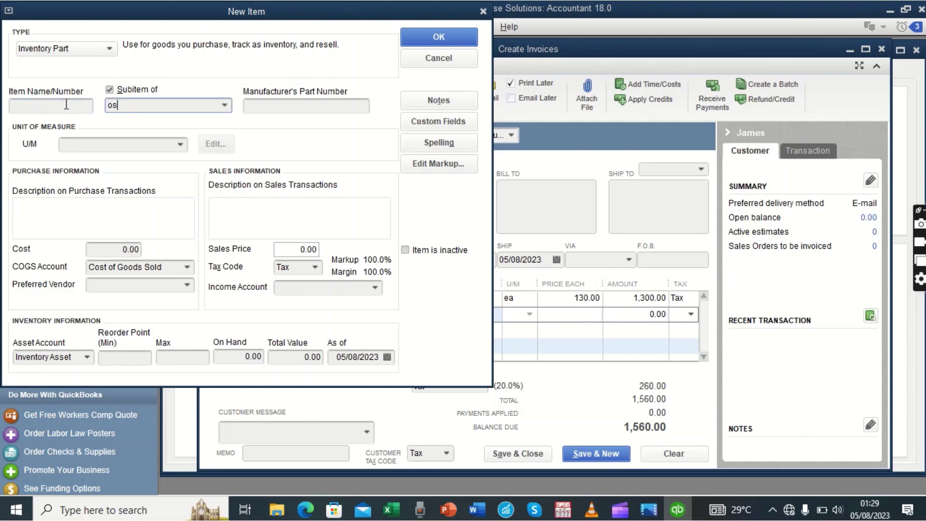
key(BackSpace)
key(BackSpace)
click(66, 104)
text(soda)
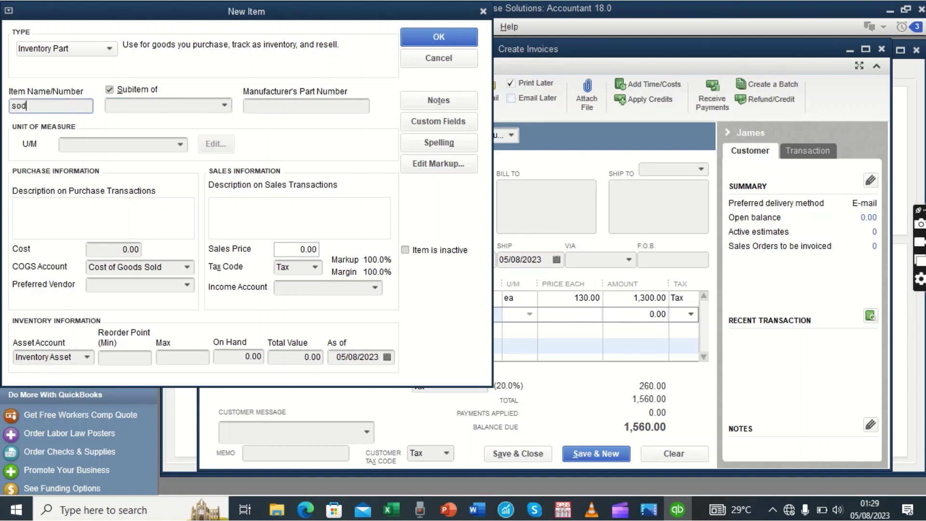
Create a custom count unit of measure named Cartoon with the abbreviation crt for the soda item
click(180, 144)
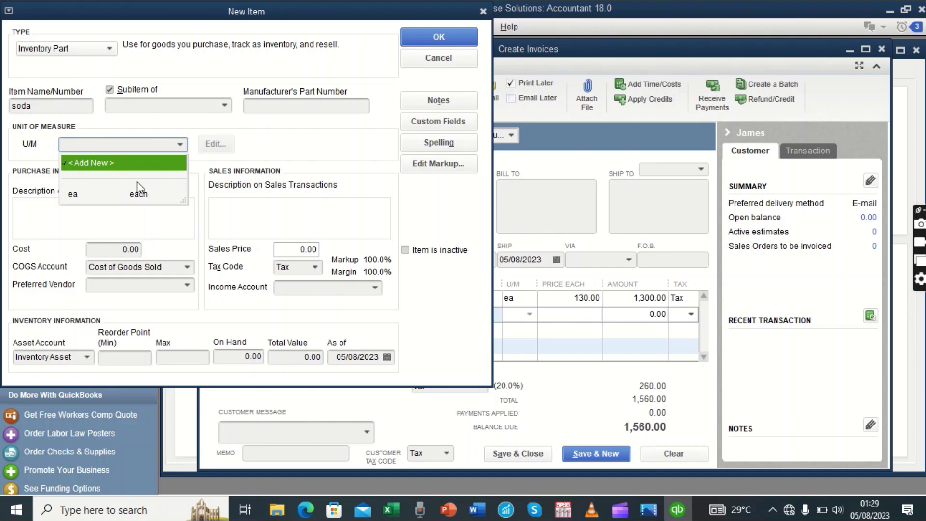
click(109, 164)
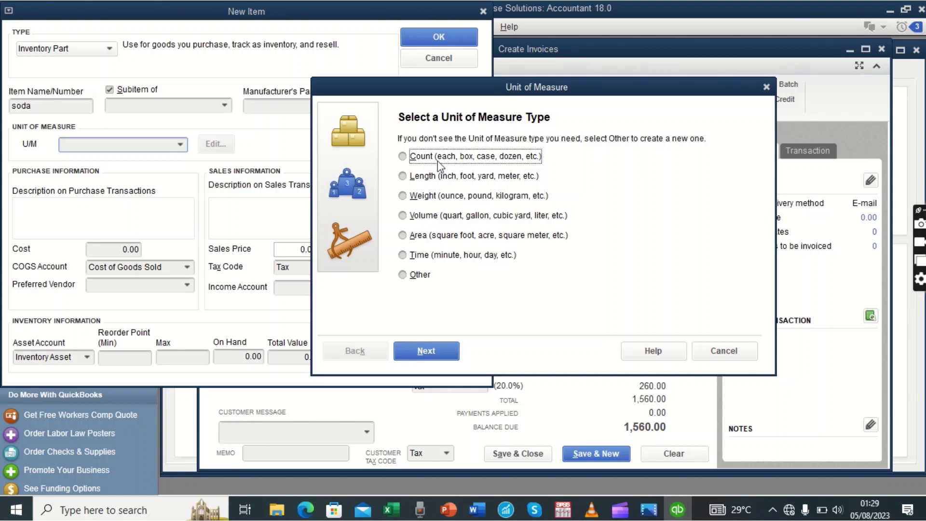
click(442, 351)
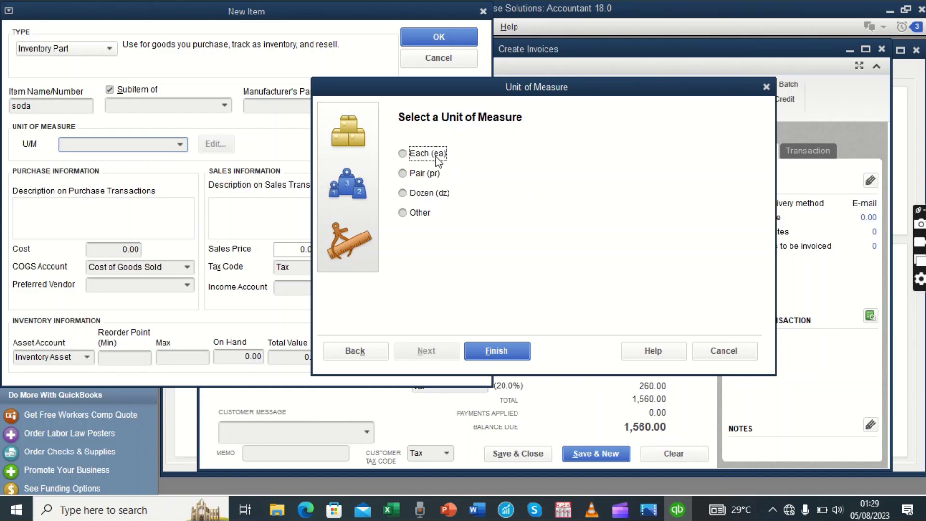
click(421, 215)
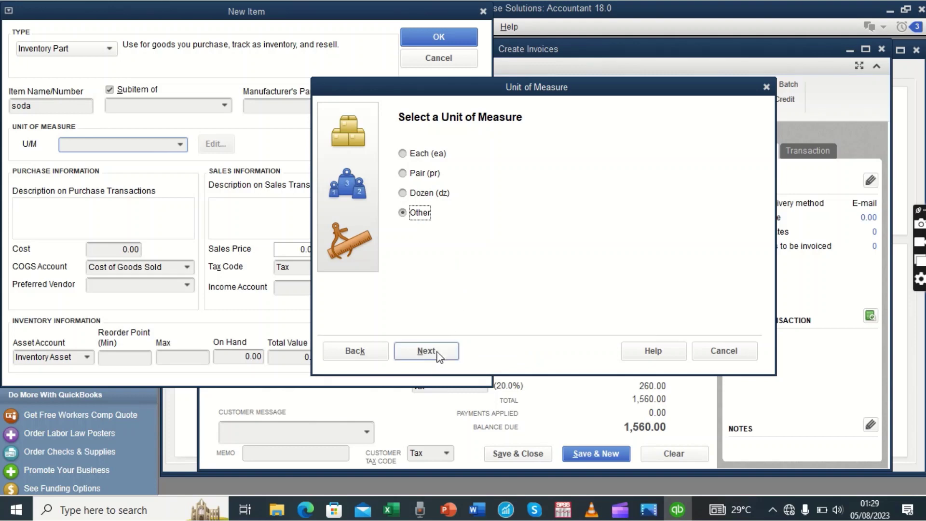
click(435, 352)
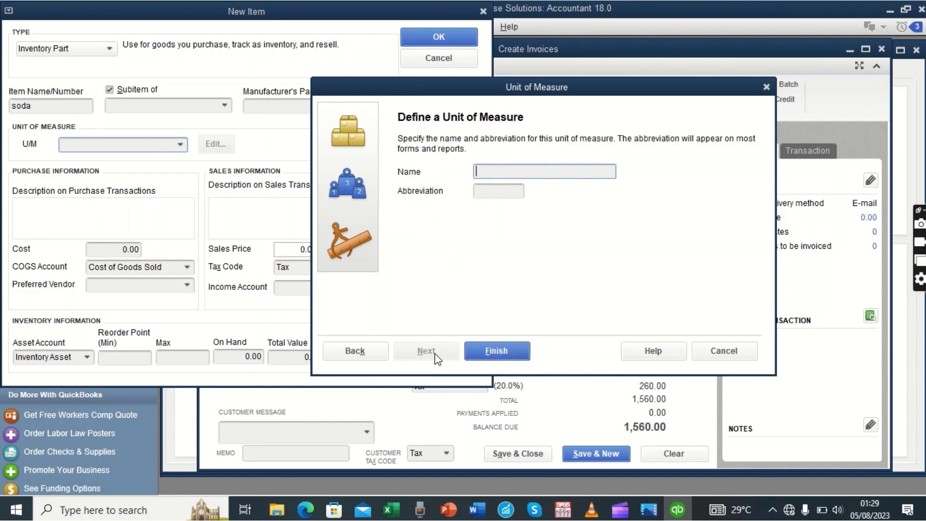
text(Cartoon)
click(516, 193)
text(crt)
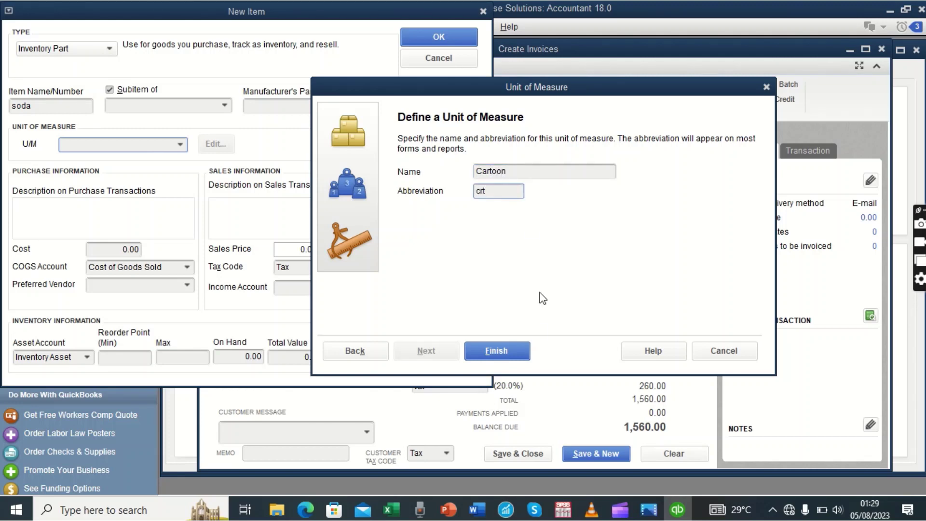
click(496, 349)
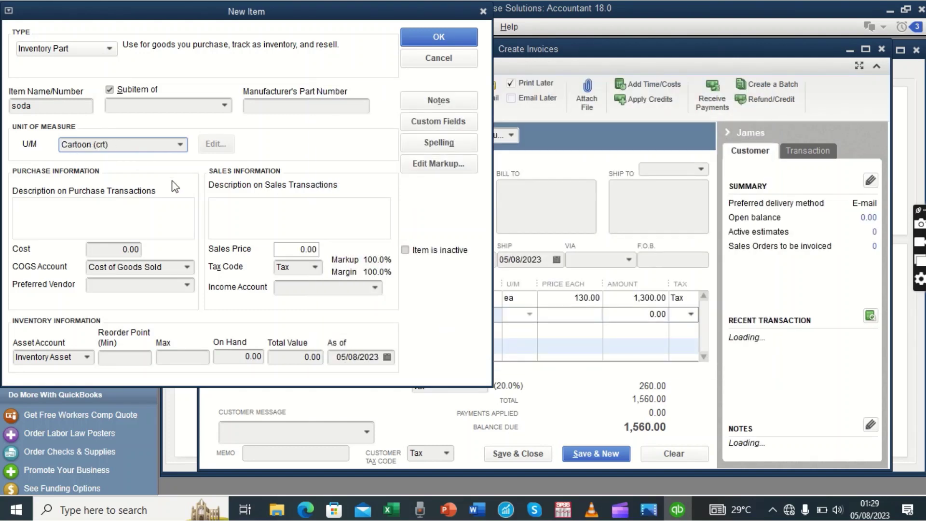
Set the soda item's cost to 12,000 and its sales price to 14,000
click(115, 248)
click(120, 249)
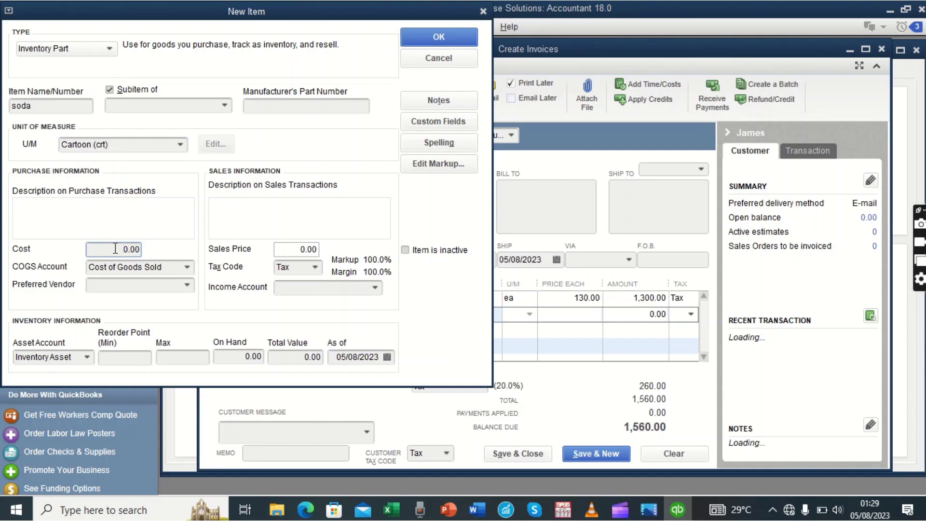
text(200)
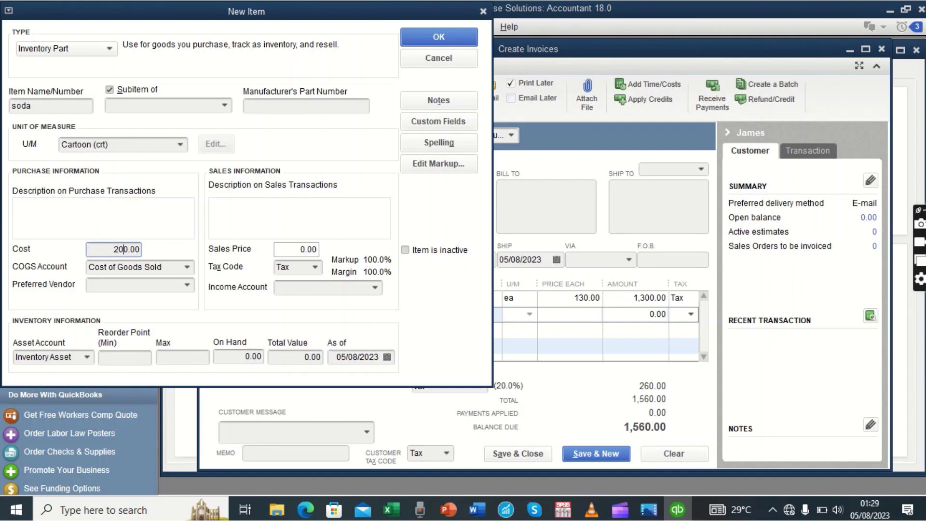
key(BackSpace)
key(BackSpace)
text(200)
click(280, 249)
text(1400)
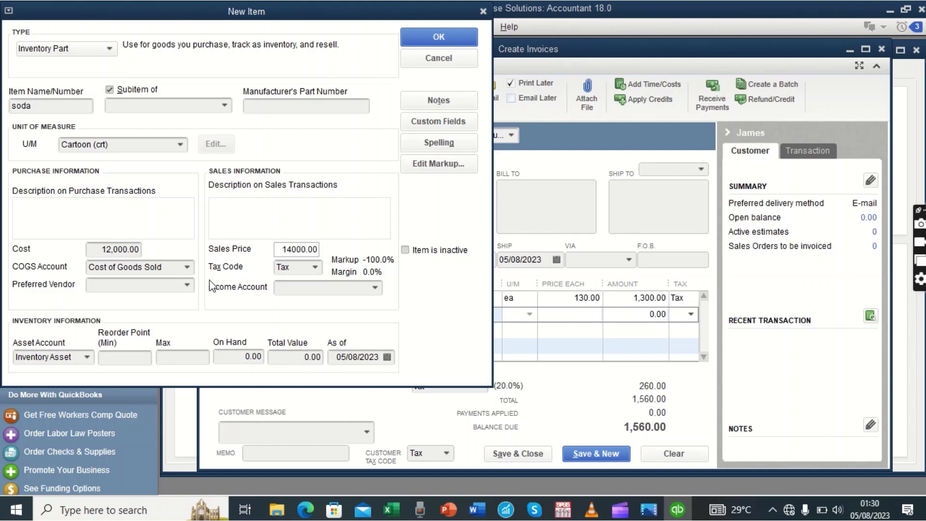
Assign the Sales income account to the soda item and set its on-hand quantity to 50
click(326, 289)
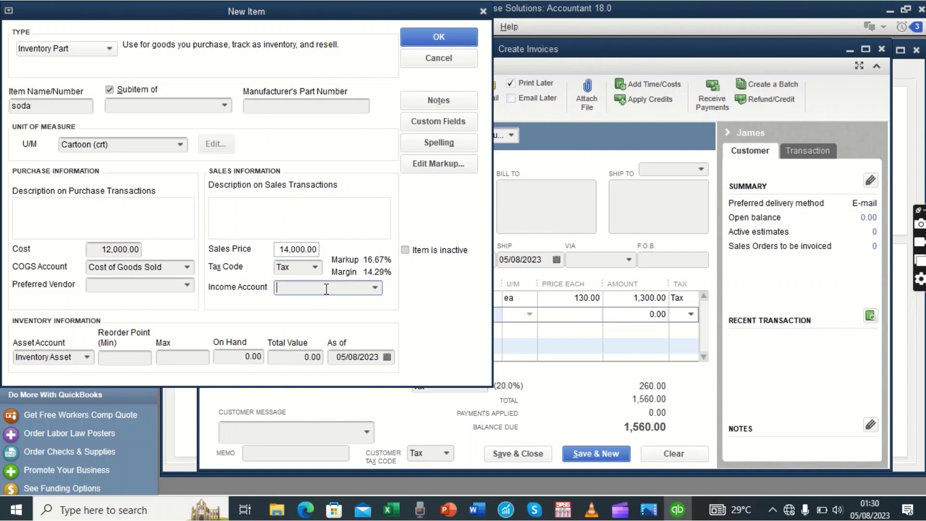
click(375, 289)
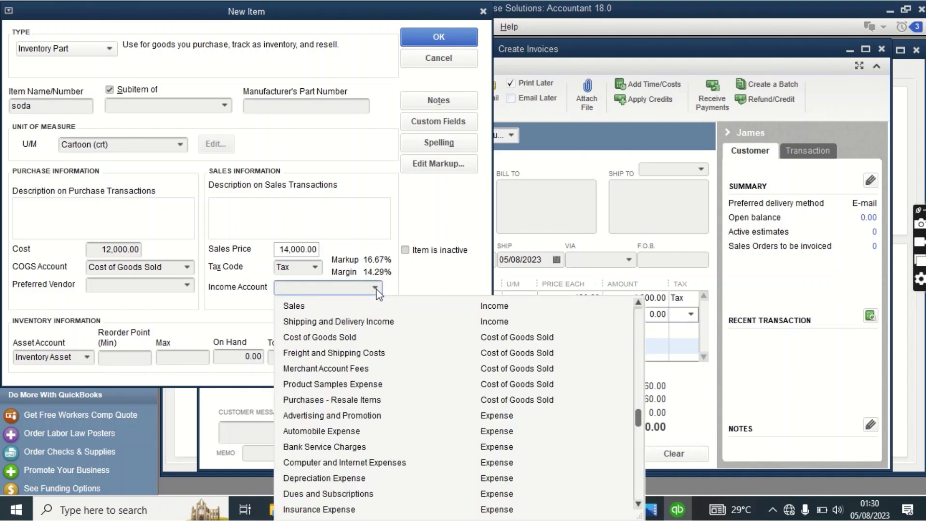
click(322, 307)
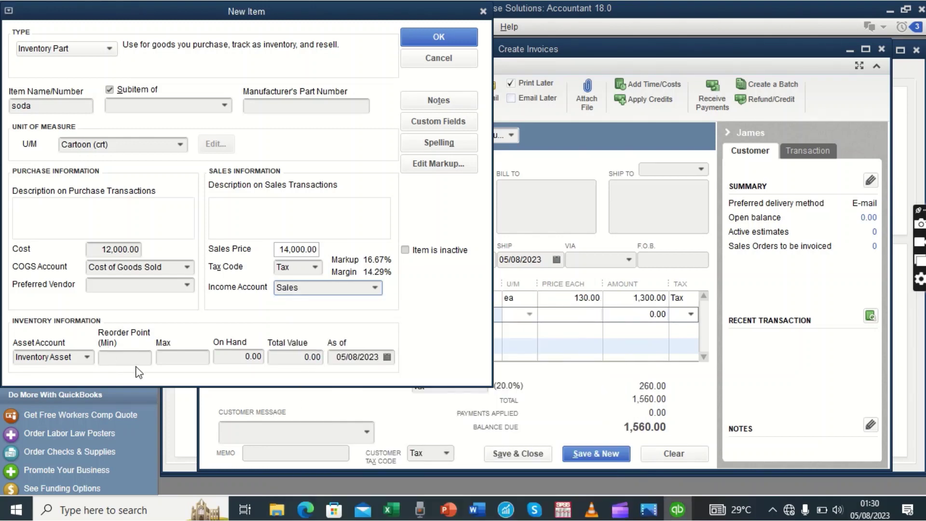
click(236, 358)
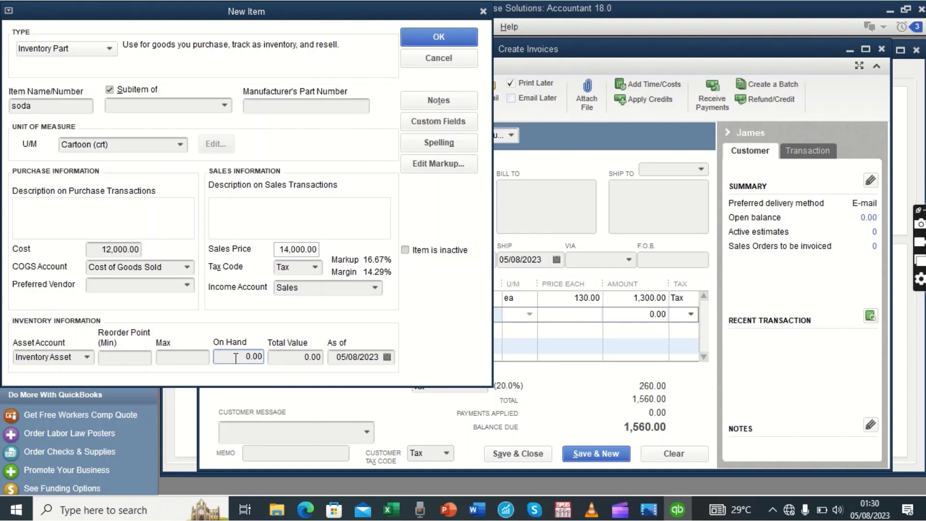
text(50)
Save the soda item onto the second invoice line, and save and close the invoice
click(422, 38)
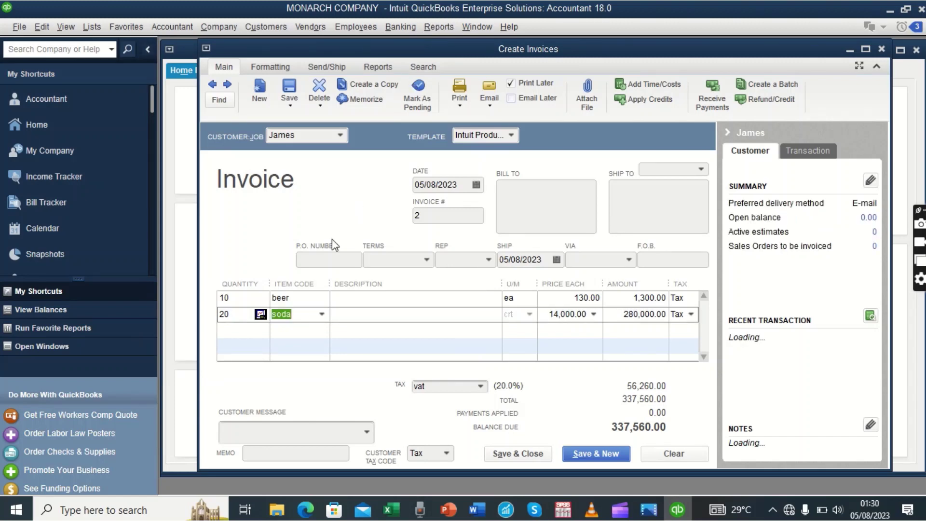
click(244, 313)
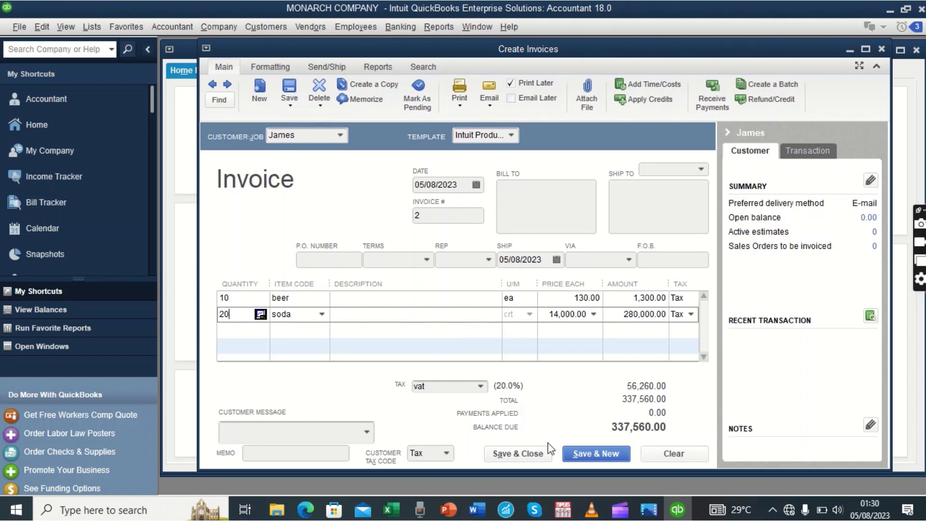
click(529, 456)
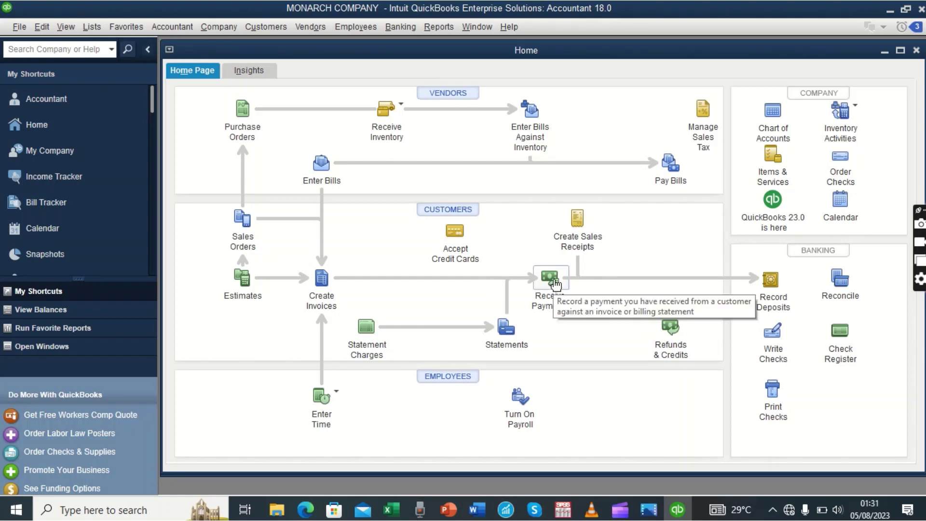
Open a new customer payment from Receive Payments and set it as received from the customer just invoiced
click(554, 283)
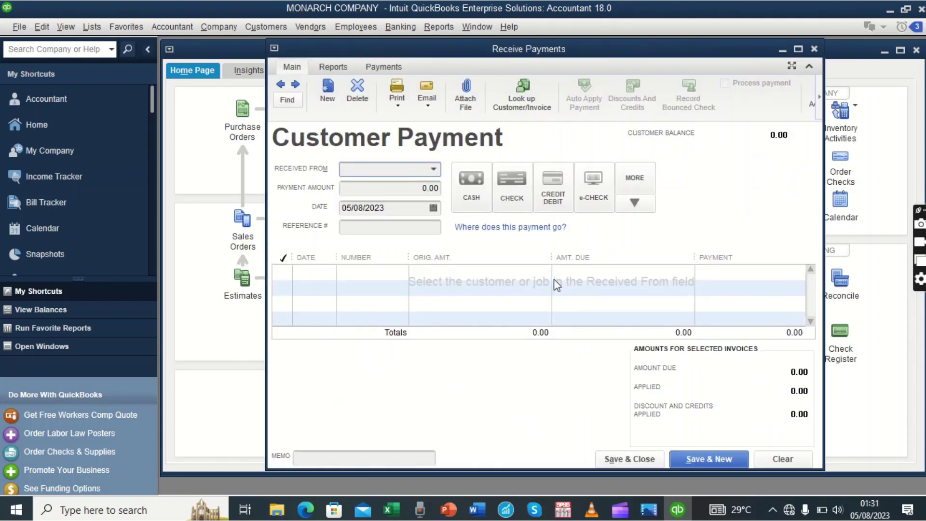
click(433, 169)
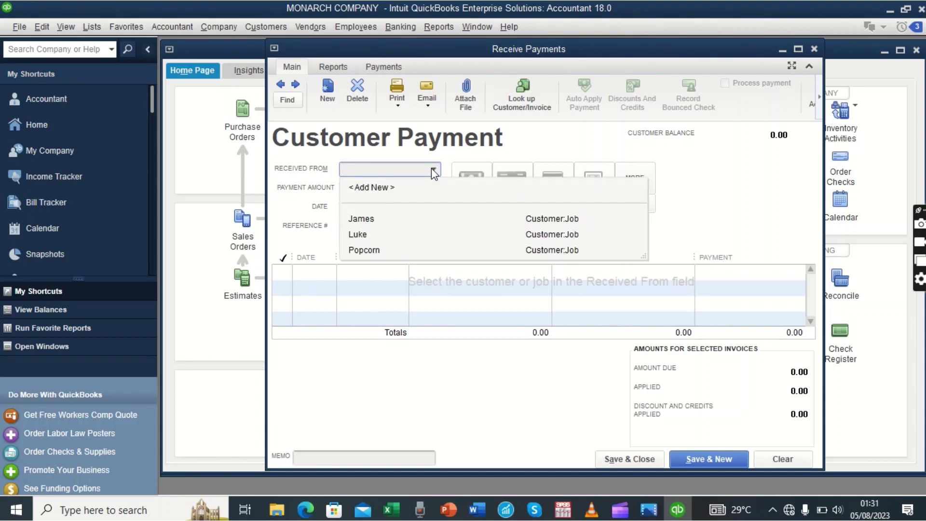
click(367, 222)
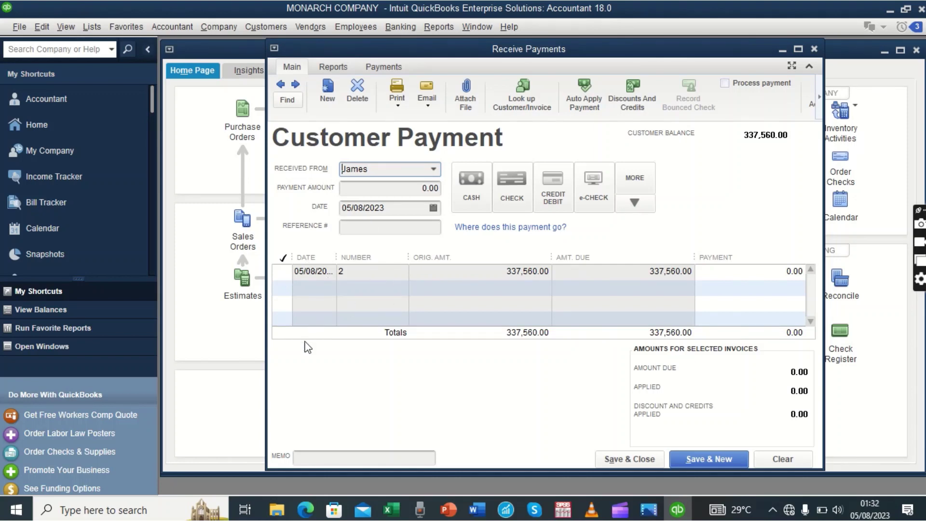
Mark invoice 2 for payment and turn off automatic calculation of payment amounts
click(284, 273)
click(283, 272)
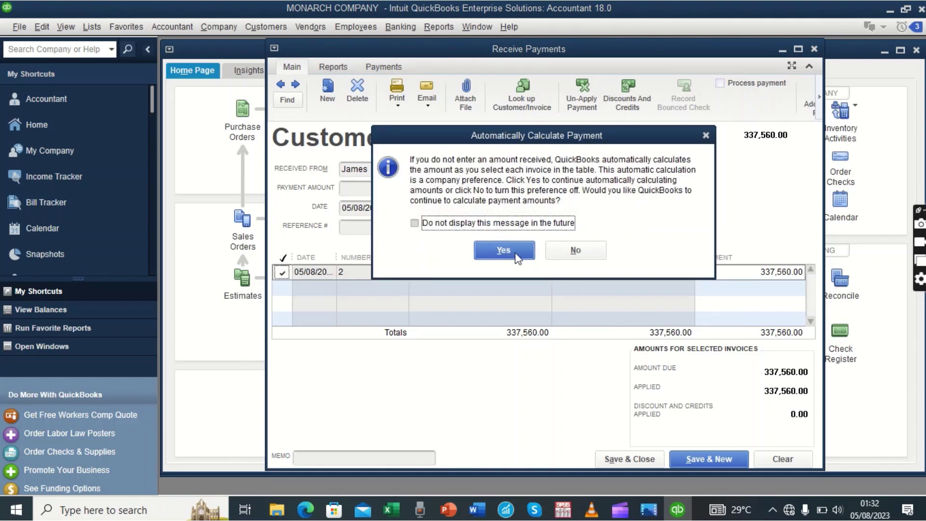
click(572, 252)
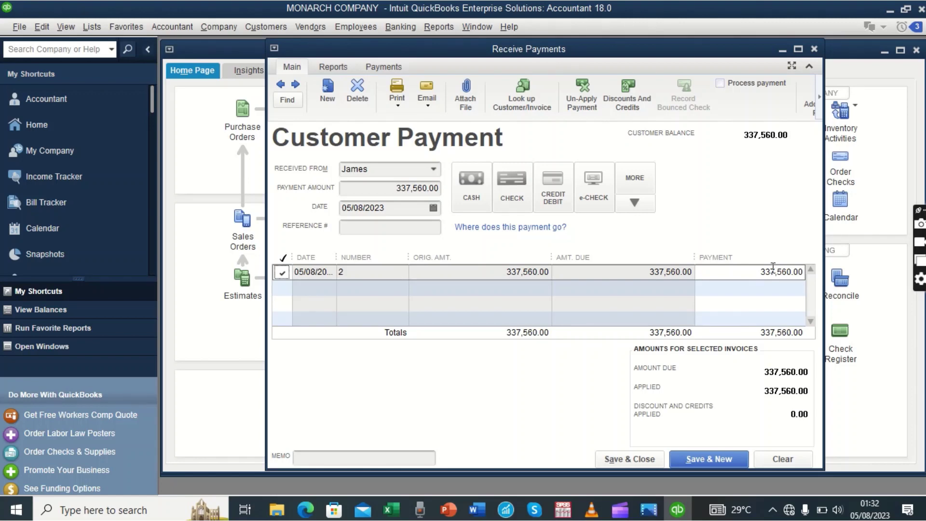
Set the payment applied to invoice 2 to 200,000 and save and close the customer payment
click(760, 272)
key(Delete)
key(Delete)
key(Delete)
key(Delete)
key(Delete)
key(Delete)
key(Delete)
key(Delete)
key(Delete)
key(Delete)
text(200000)
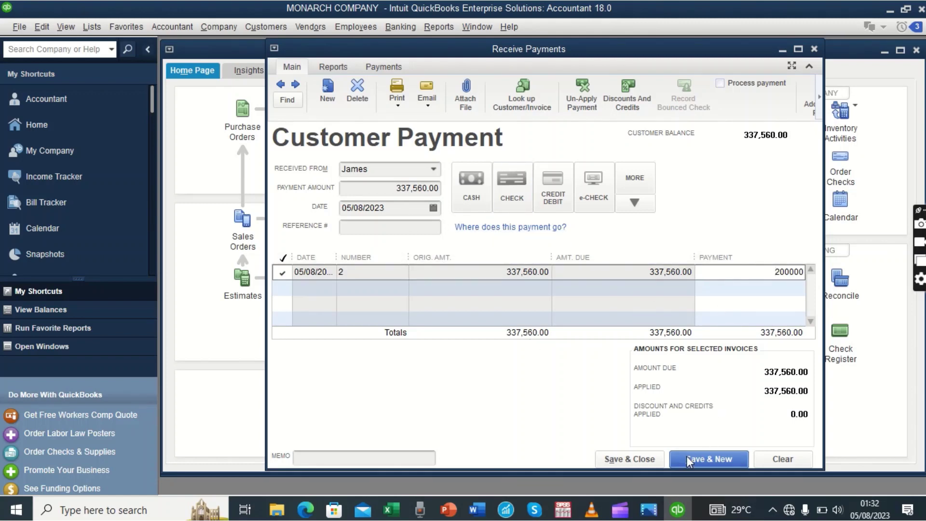
click(631, 459)
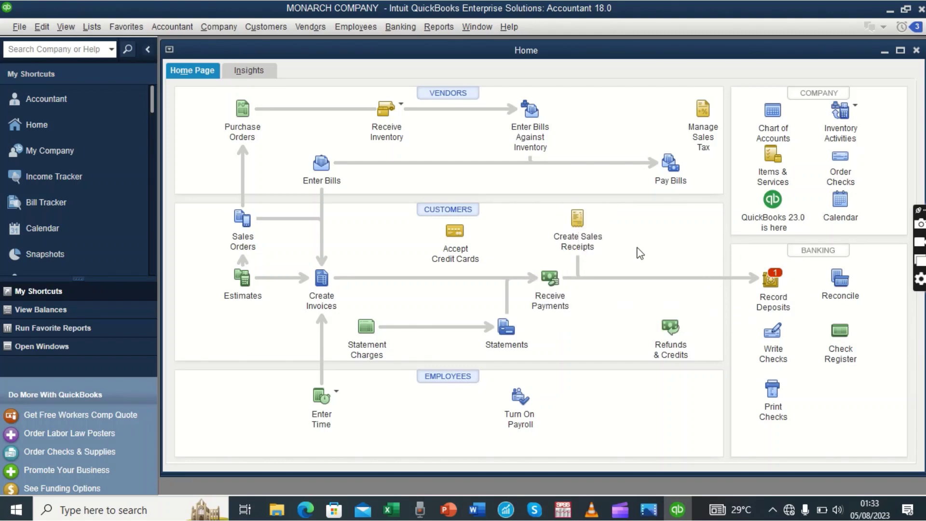
Start a deposit from Record Deposits that includes the customer's 200,000 payment
click(771, 279)
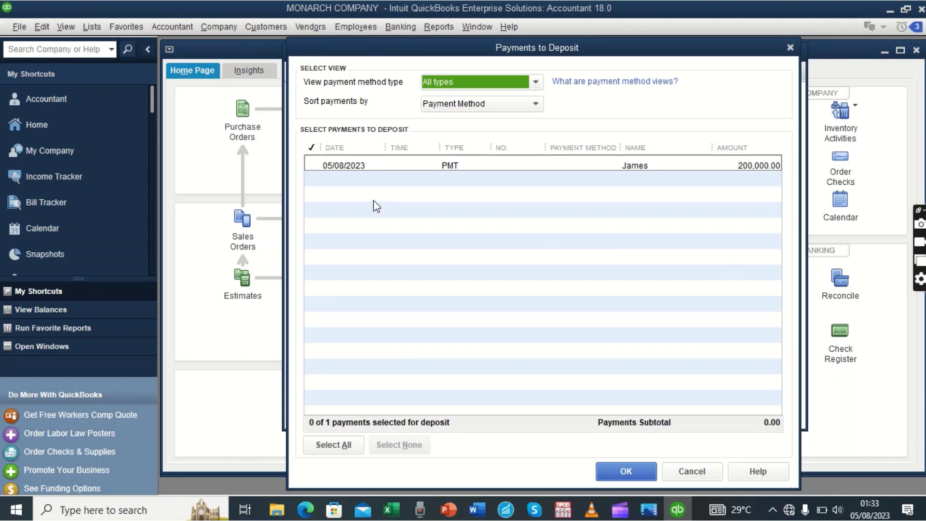
click(312, 165)
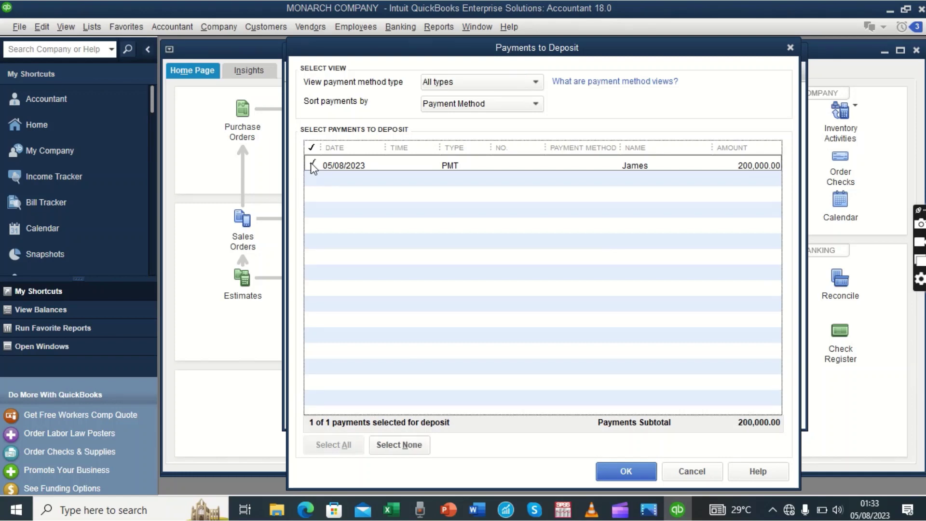
click(626, 472)
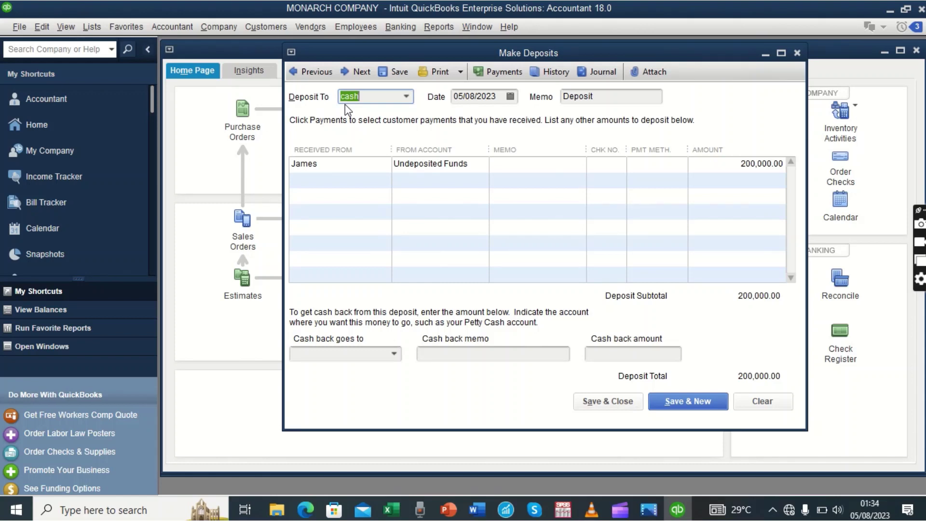
Create a new bank account named Stanbic as the account the deposit goes to
click(408, 96)
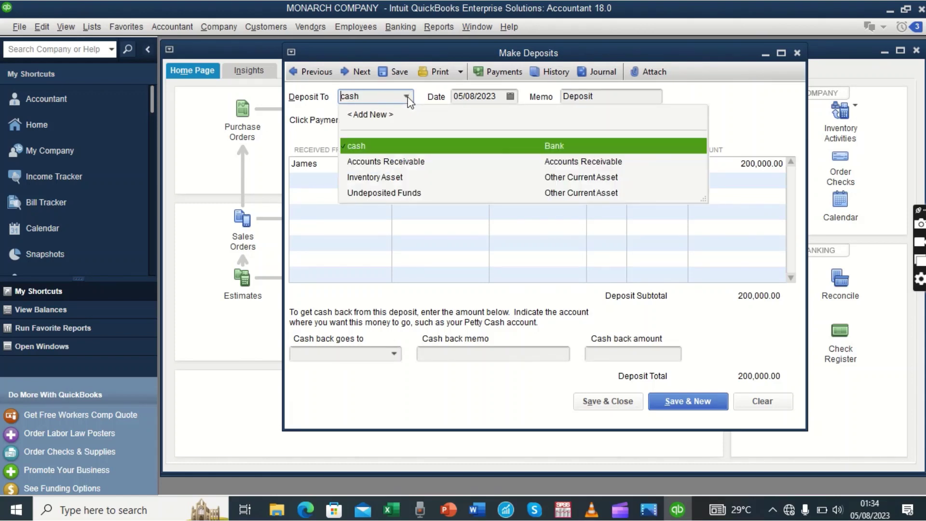
click(407, 97)
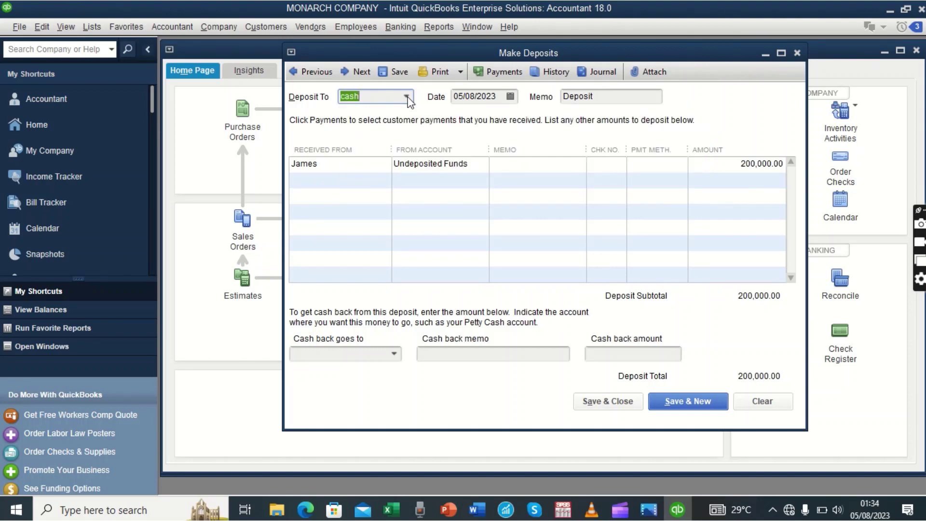
click(408, 97)
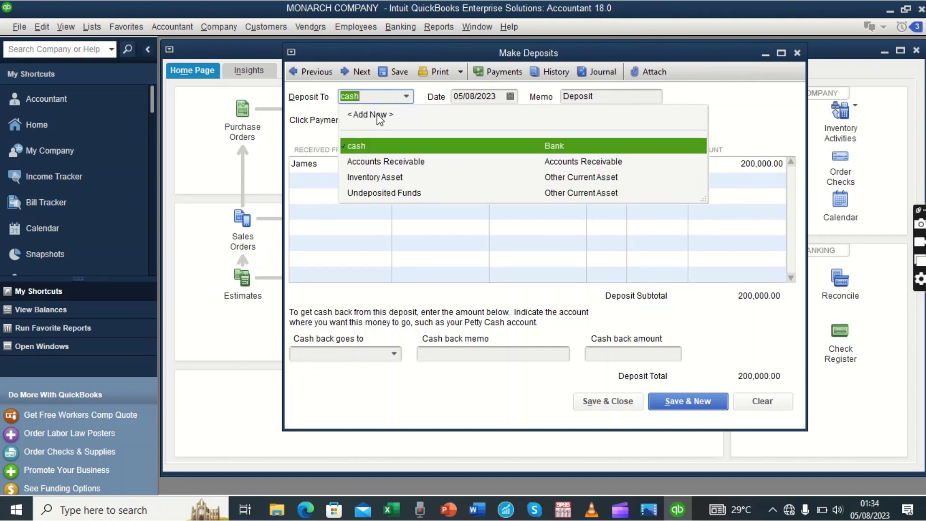
key(BackSpace)
key(Tab)
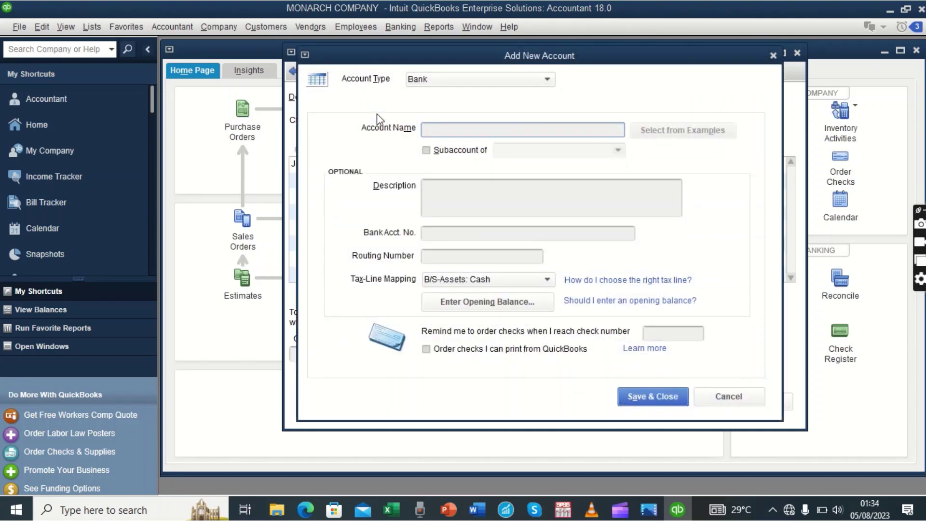
text(Stanbic)
click(639, 400)
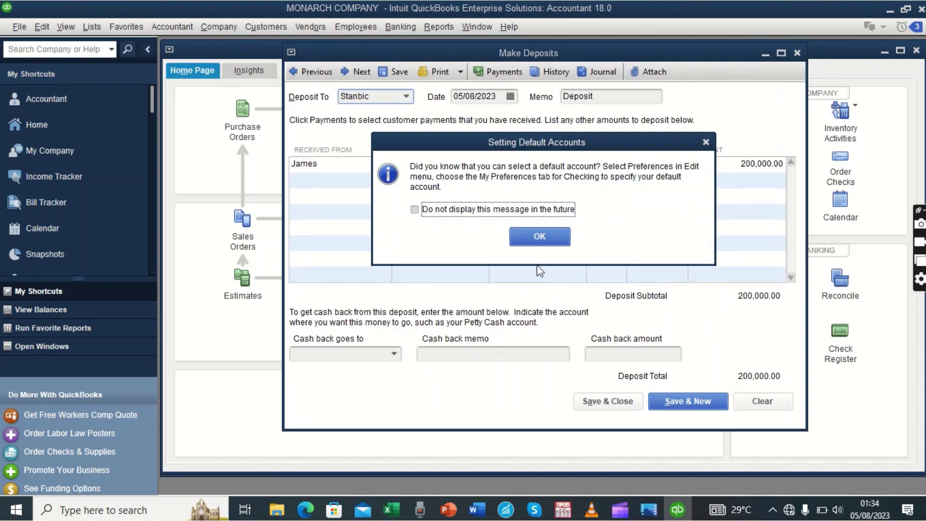
click(540, 236)
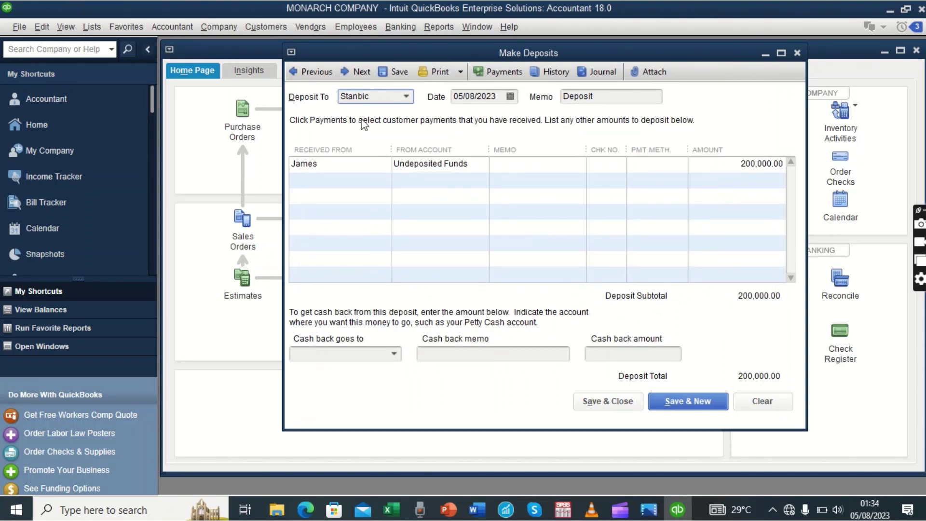
Switch the deposit's destination account to cash and back to Stanbic
click(406, 97)
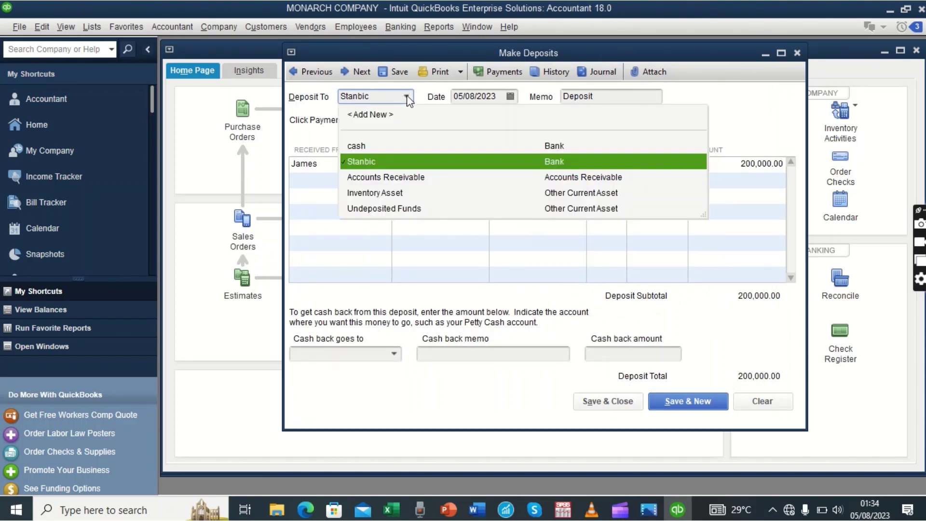
click(375, 145)
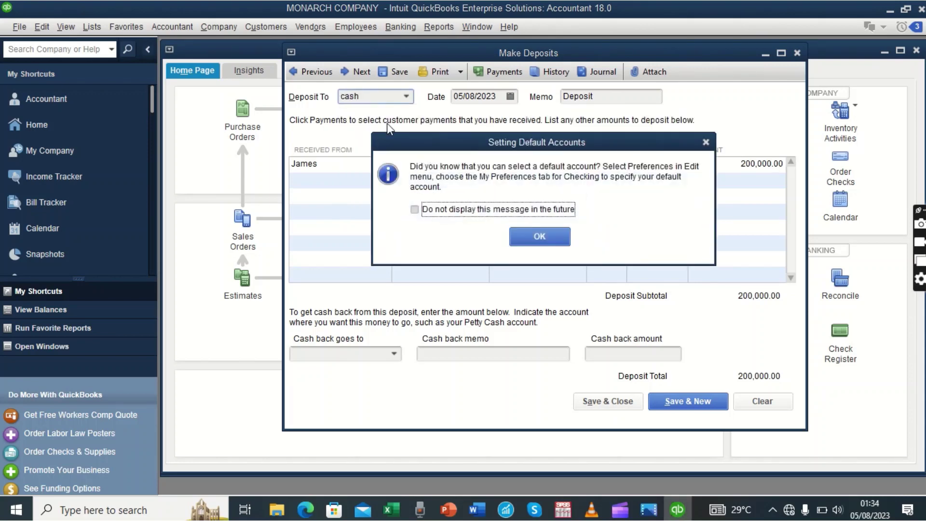
click(541, 237)
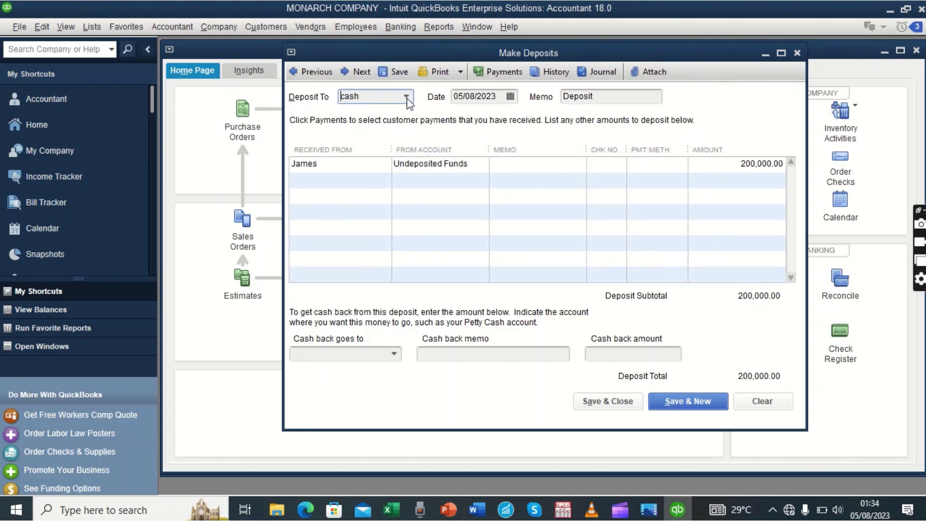
click(406, 97)
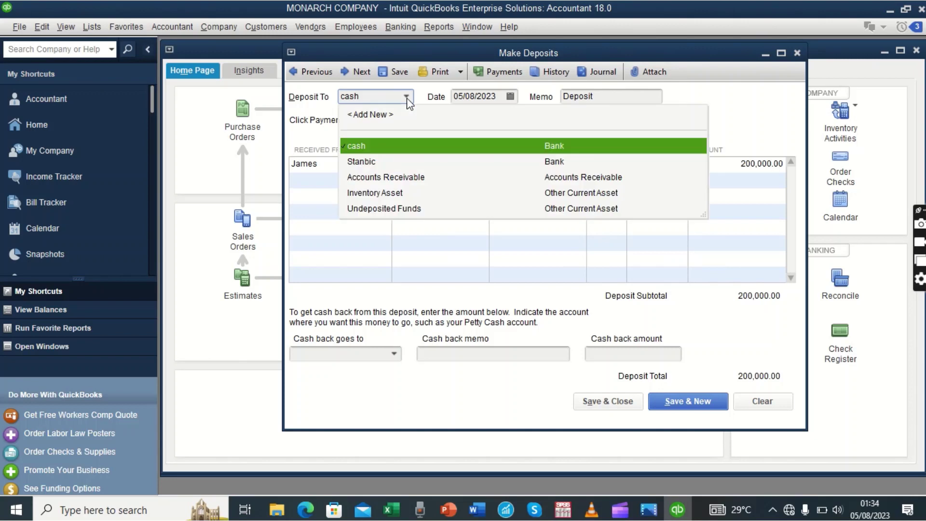
click(371, 163)
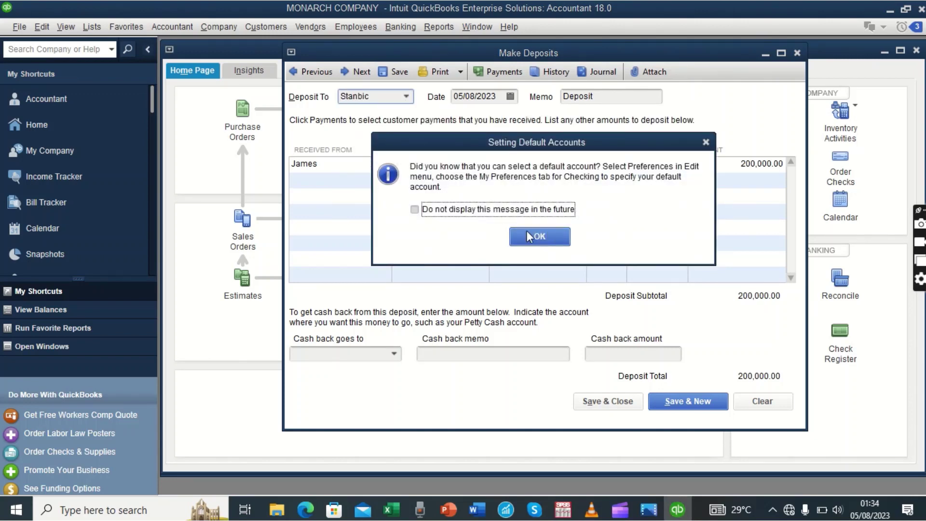
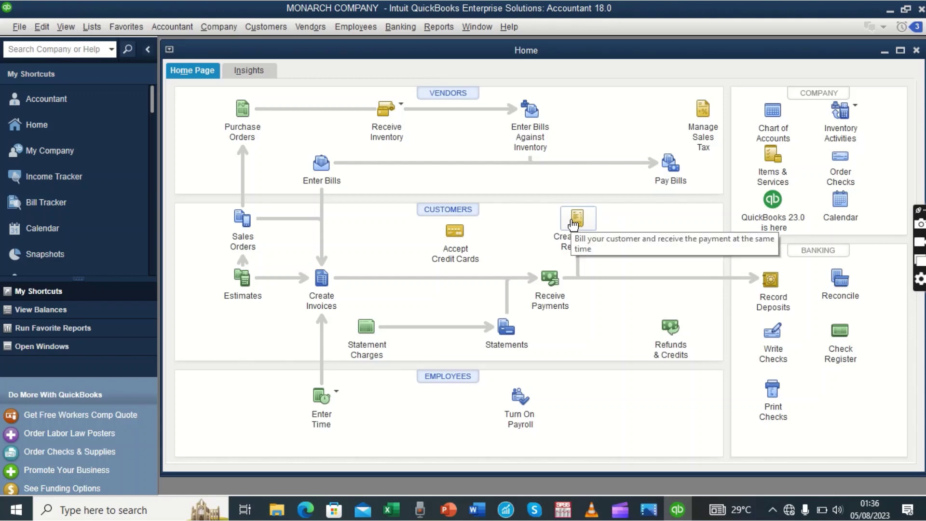
Open a new sales receipt and assign it to the same customer as the recorded payment
click(572, 222)
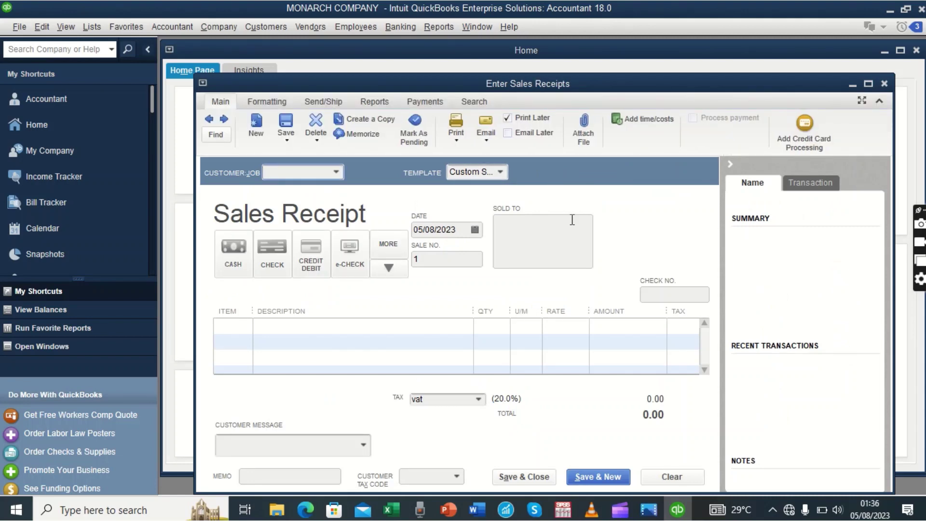
click(336, 173)
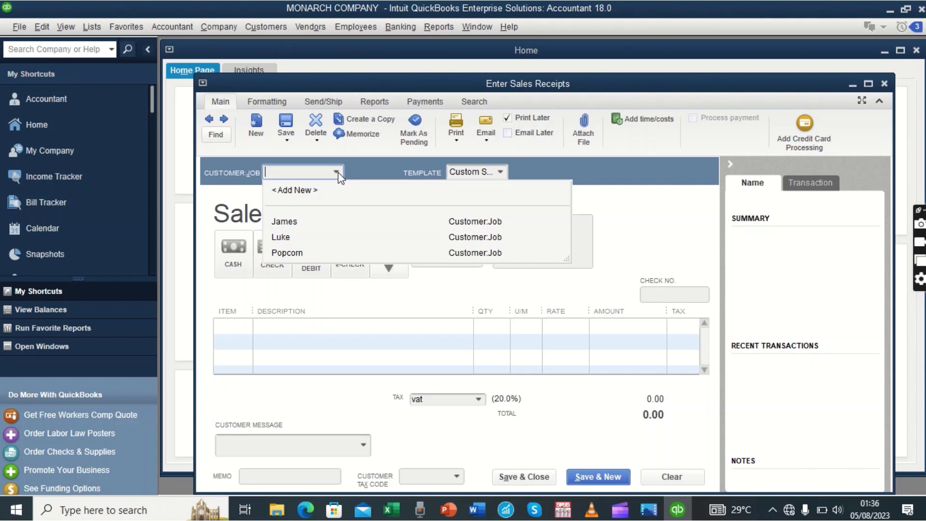
click(285, 221)
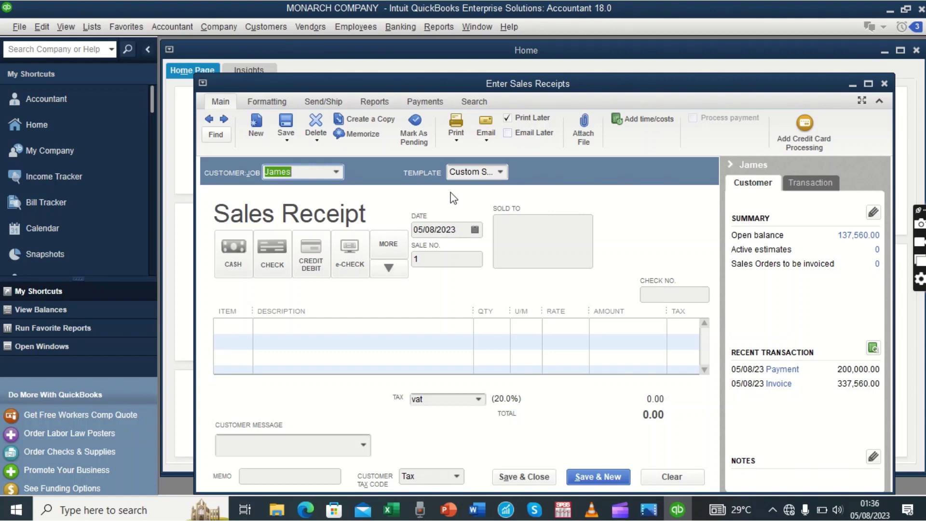
click(324, 171)
Add the beer item to the first line of the sales receipt with a quantity of 2
click(241, 326)
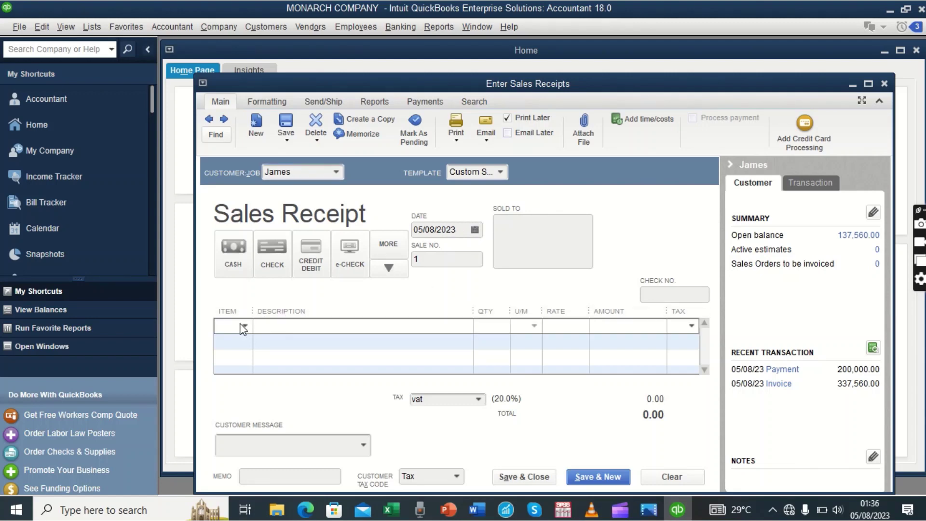
click(245, 327)
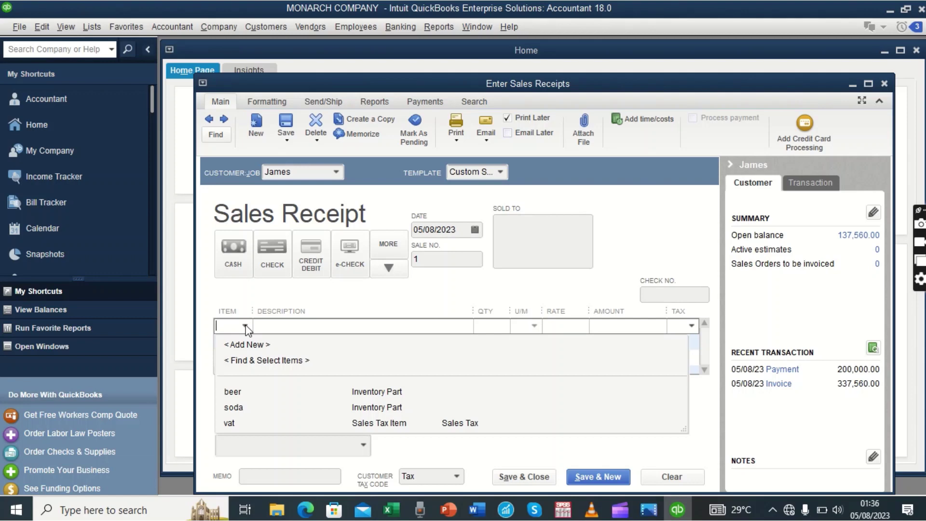
click(233, 393)
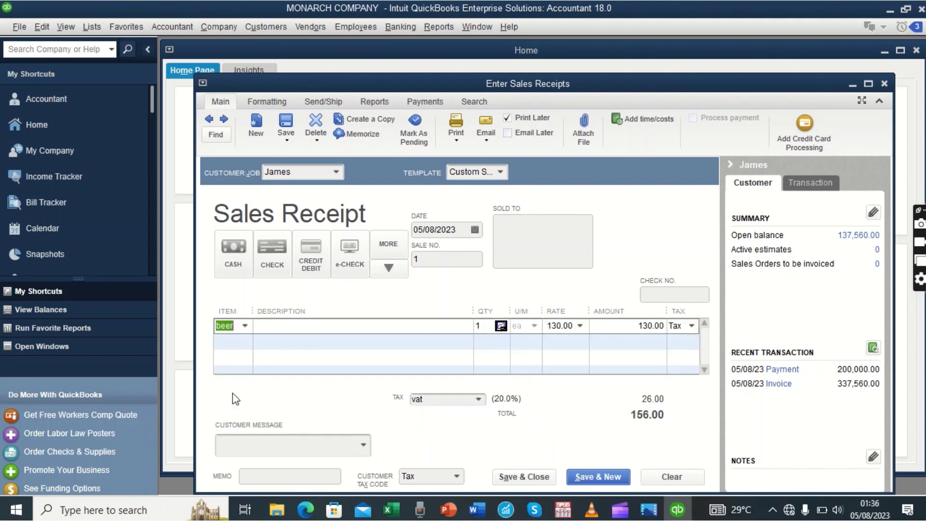
click(482, 326)
key(BackSpace)
text(2)
click(428, 325)
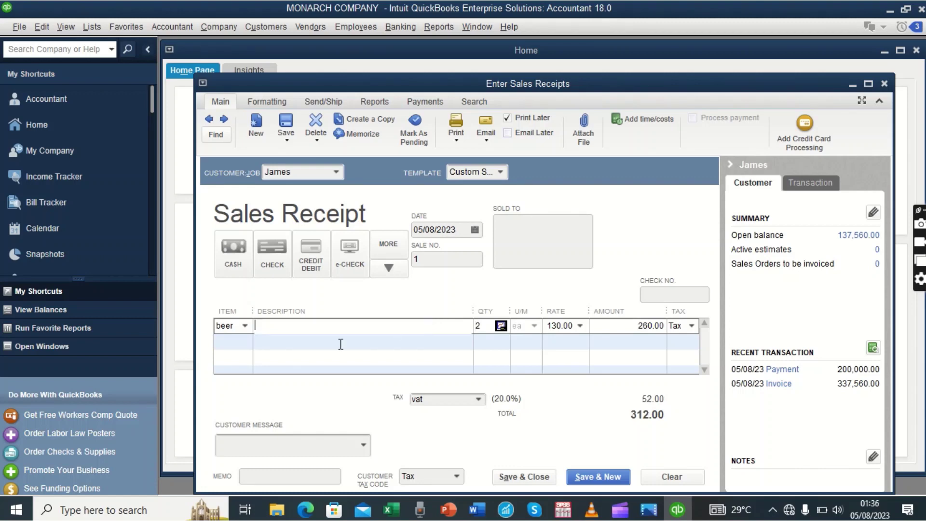
Add the soda item to the second line of the sales receipt with a quantity of 2
click(242, 343)
click(243, 342)
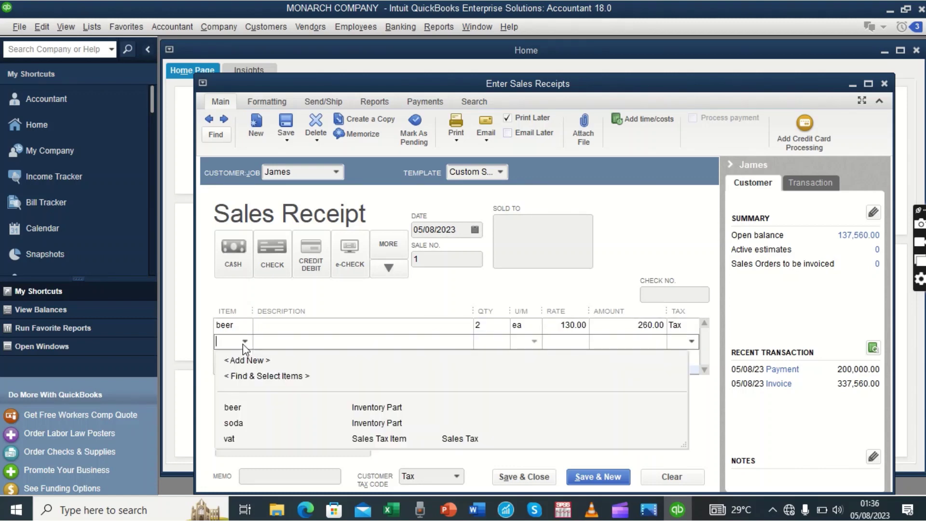
click(233, 423)
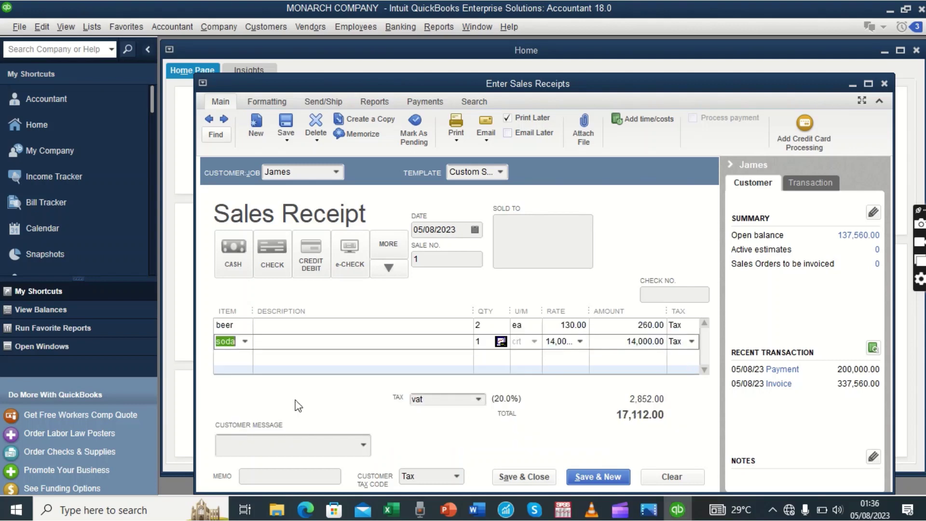
double_click(481, 341)
text(2)
click(383, 343)
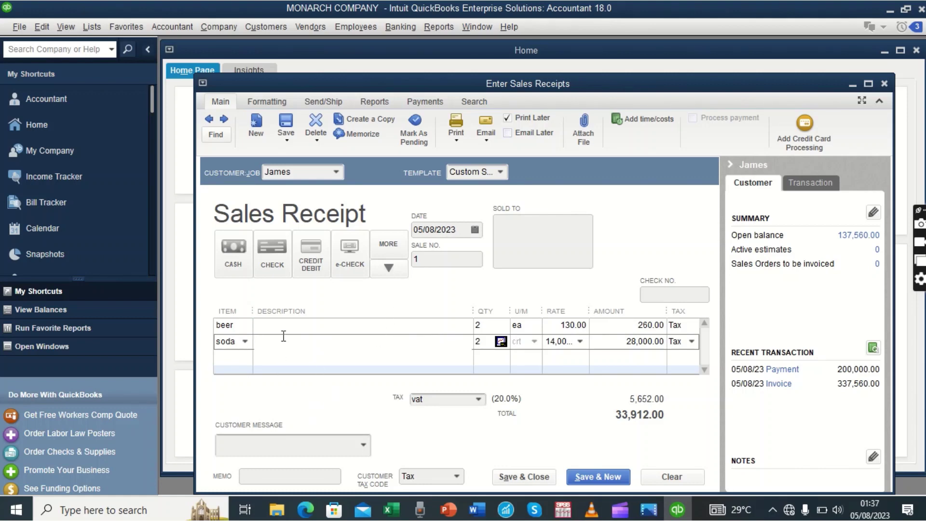
Set the beer line's rate to 200 and save and close the sales receipt
click(555, 328)
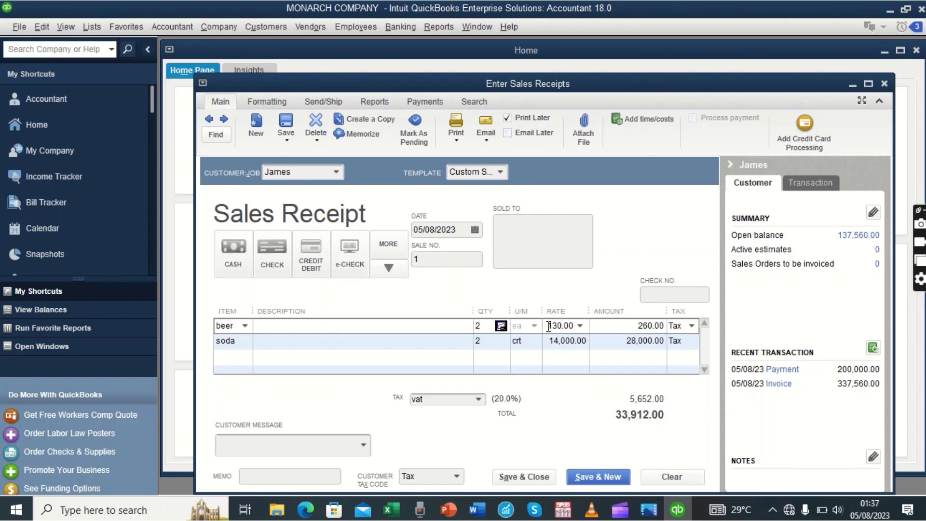
key(BackSpace)
key(BackSpace)
text(20)
click(426, 322)
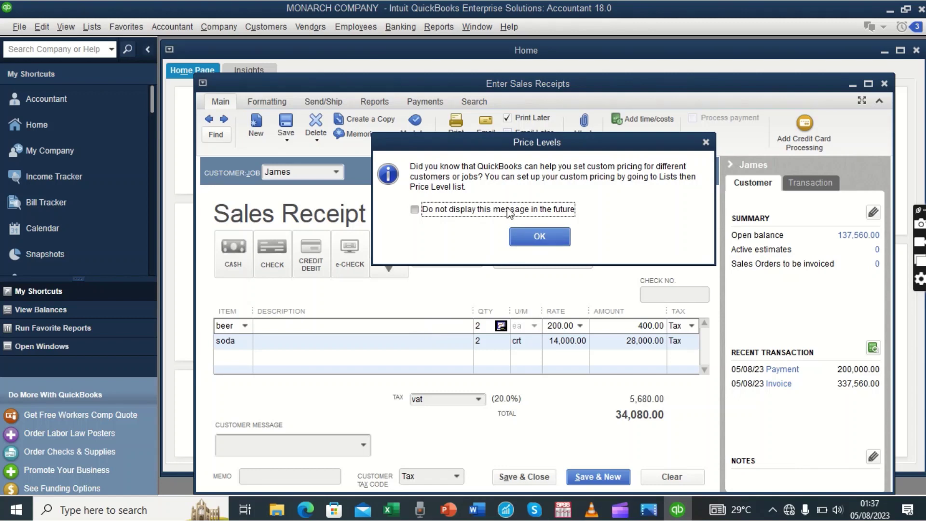
click(526, 238)
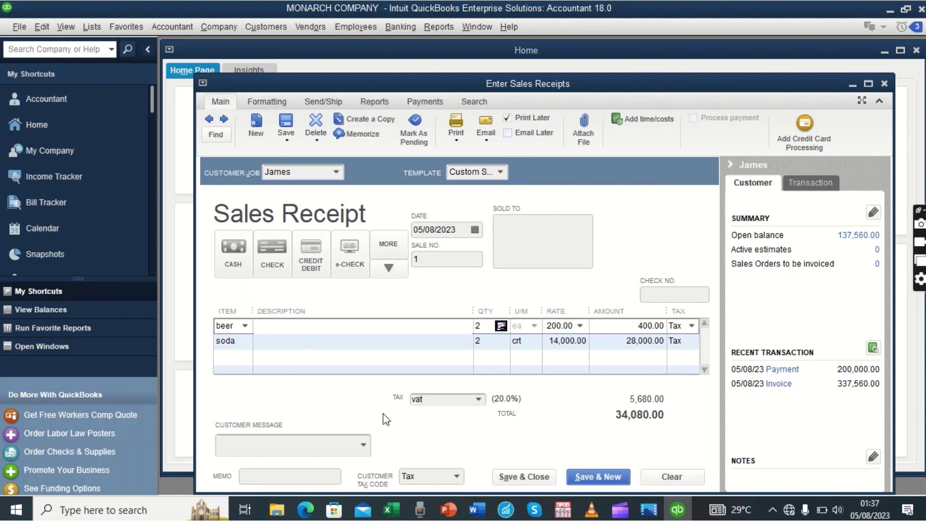
click(513, 477)
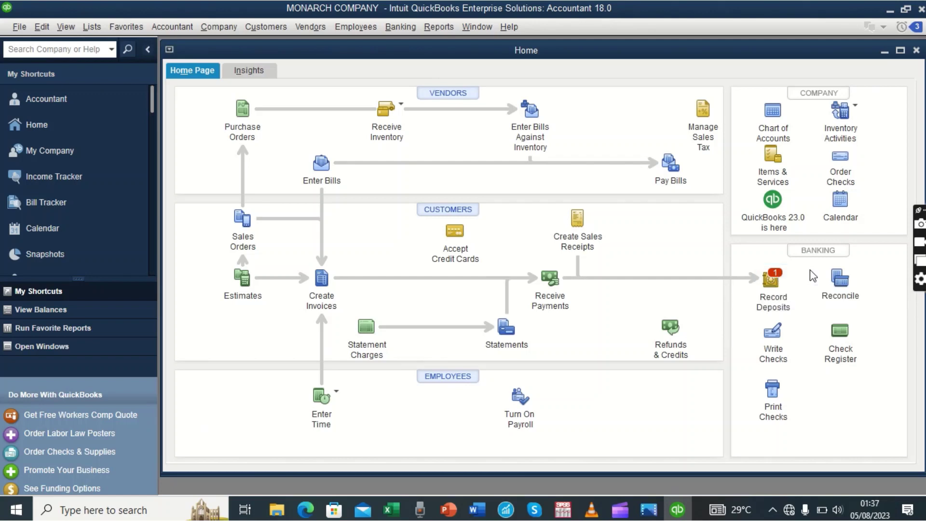
Start a new bank deposit and include the pending sales receipt payment in it
click(775, 279)
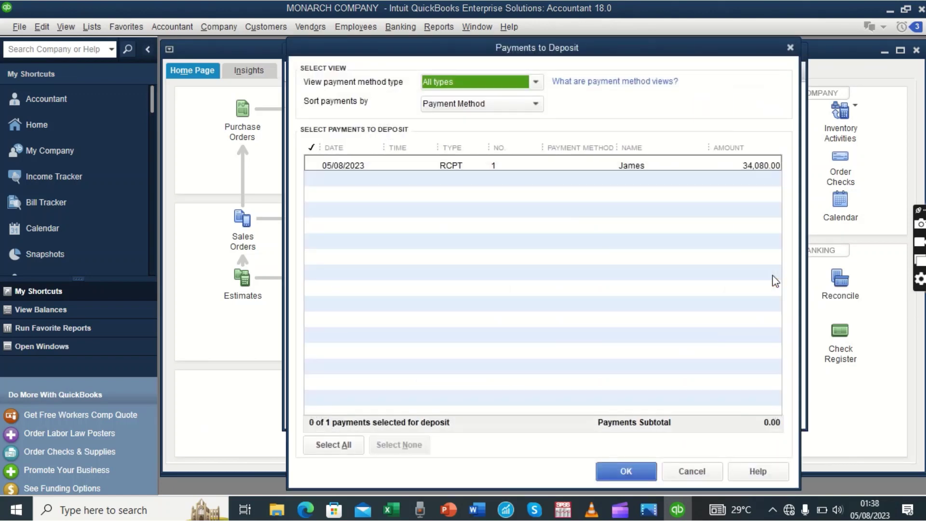
click(311, 165)
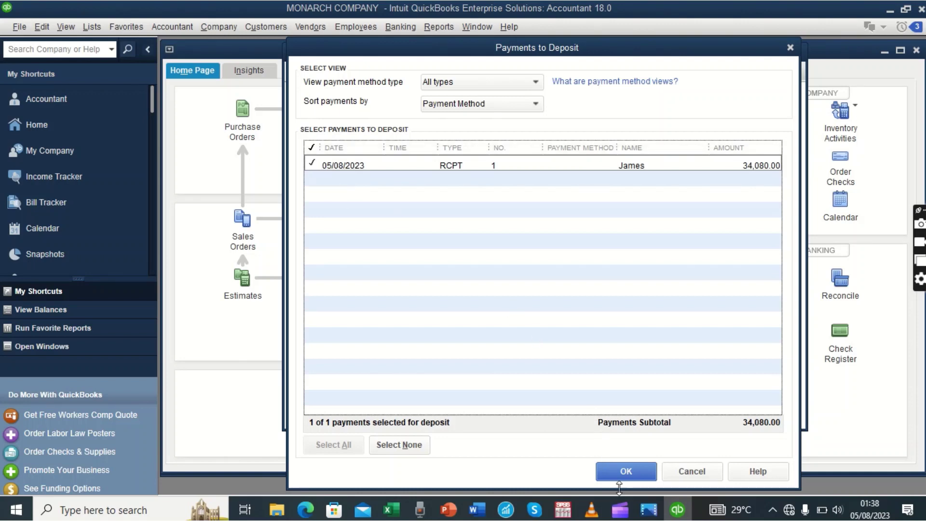
click(615, 467)
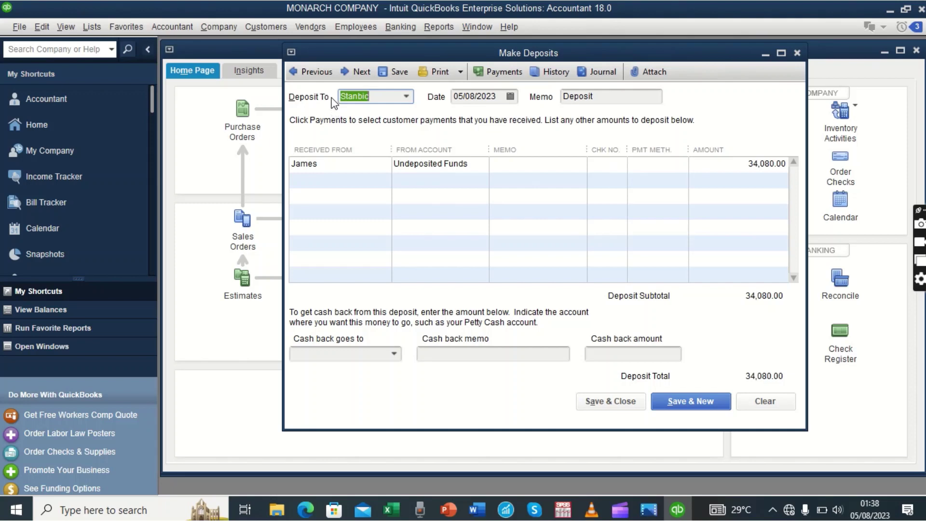
Set the deposit account to cash, turn off future default-account reminders, and save and close the deposit
click(406, 97)
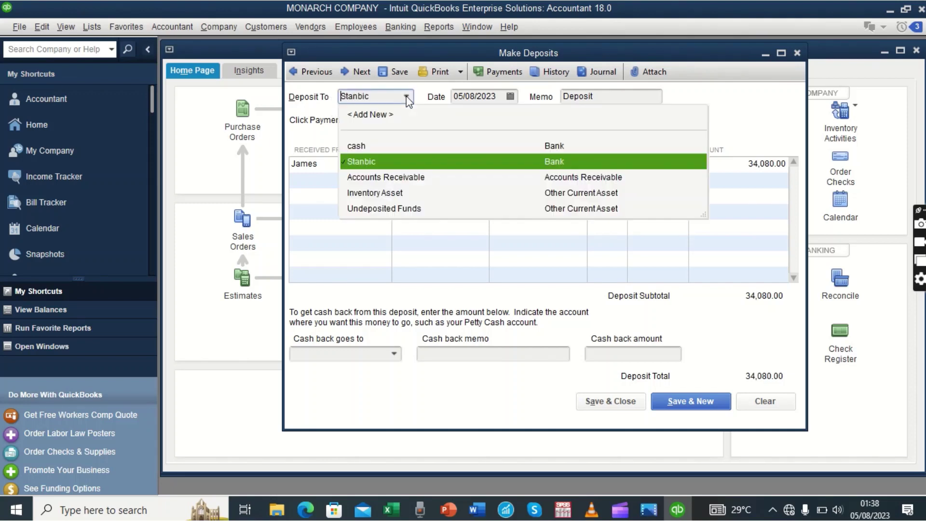
click(378, 145)
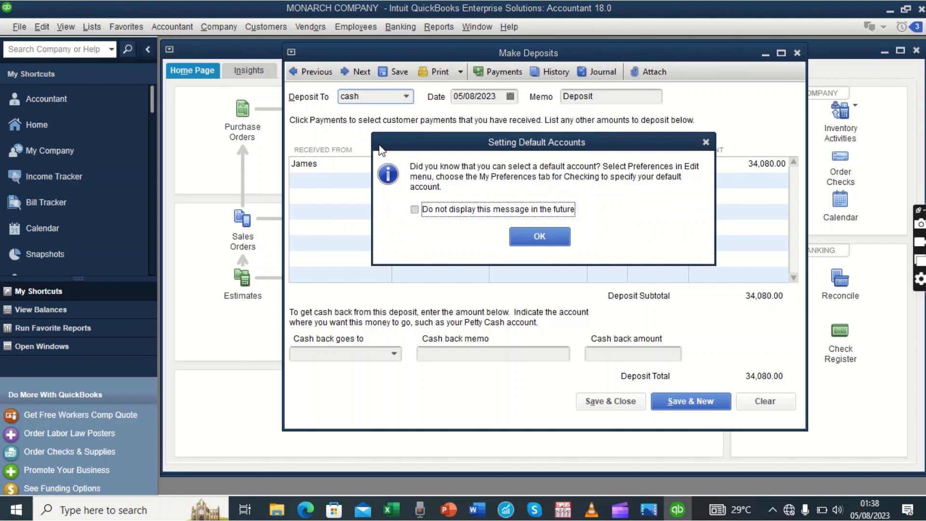
click(415, 210)
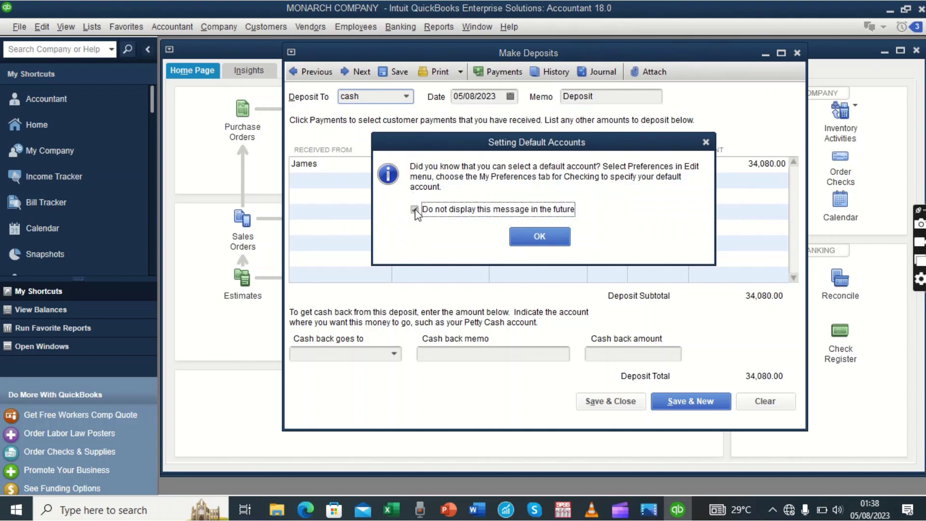
click(529, 239)
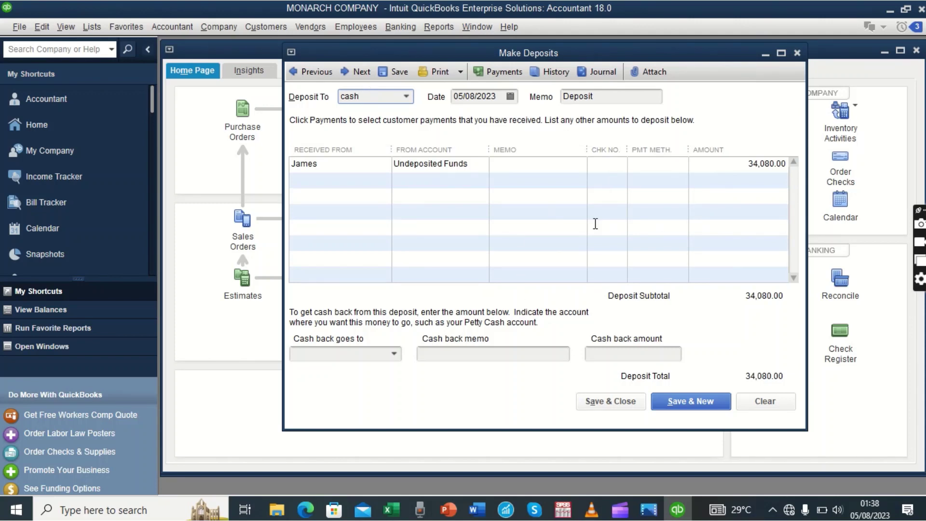
click(612, 402)
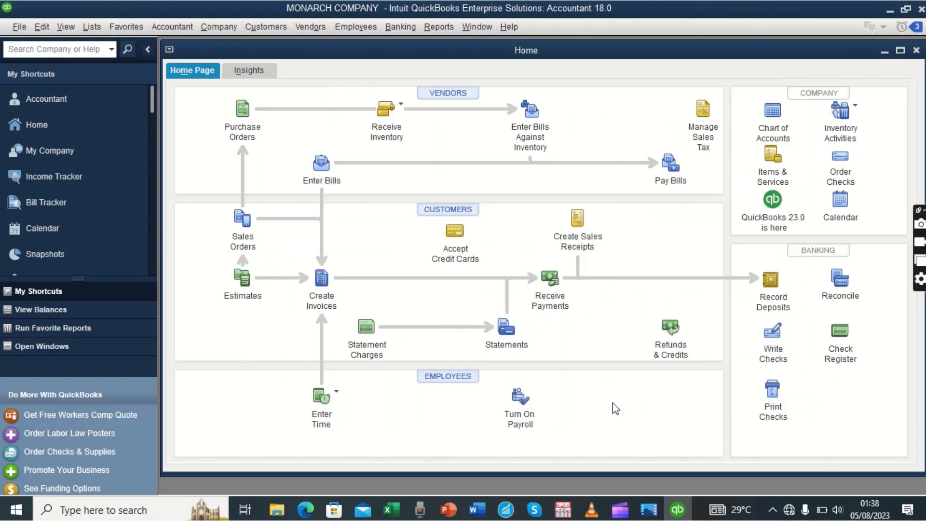